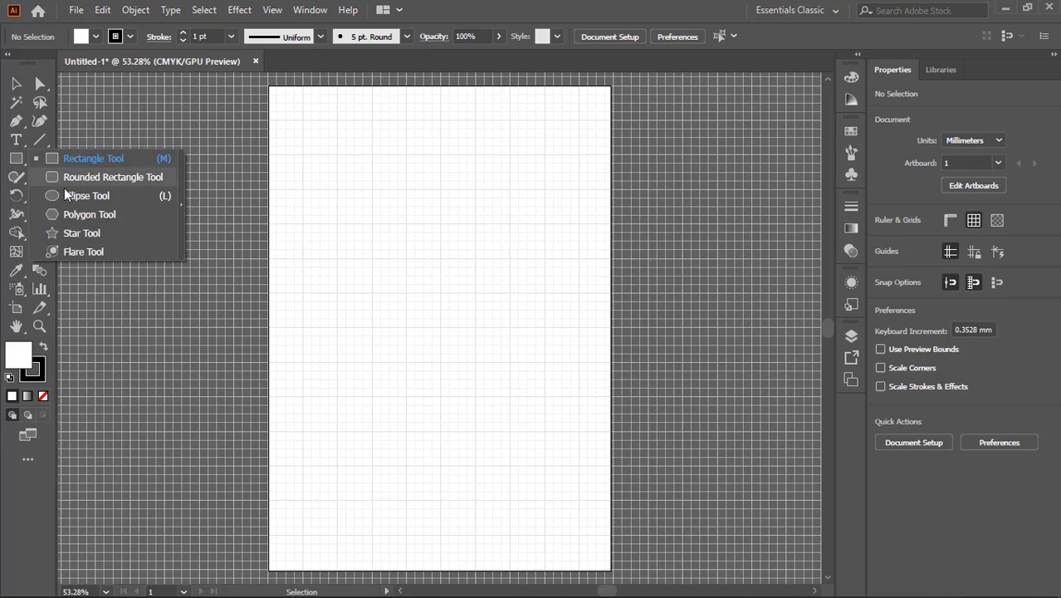
- Draw a hexagon on the upper part of the page and remove its fill
drag(15, 158, 83, 213)
drag(458, 325, 477, 362)
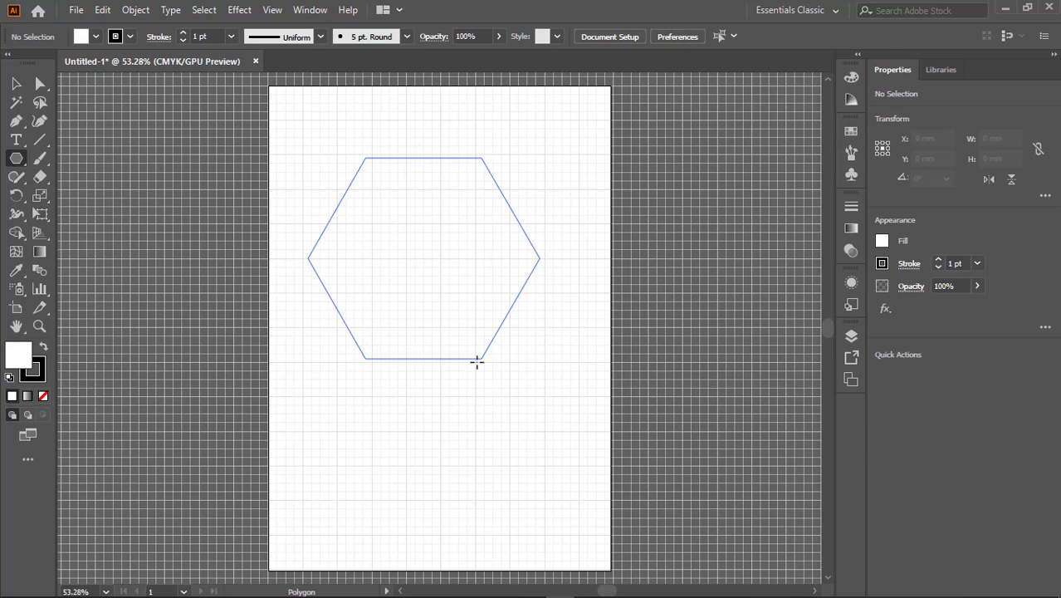
click(43, 396)
scroll(509, 161, up, 2)
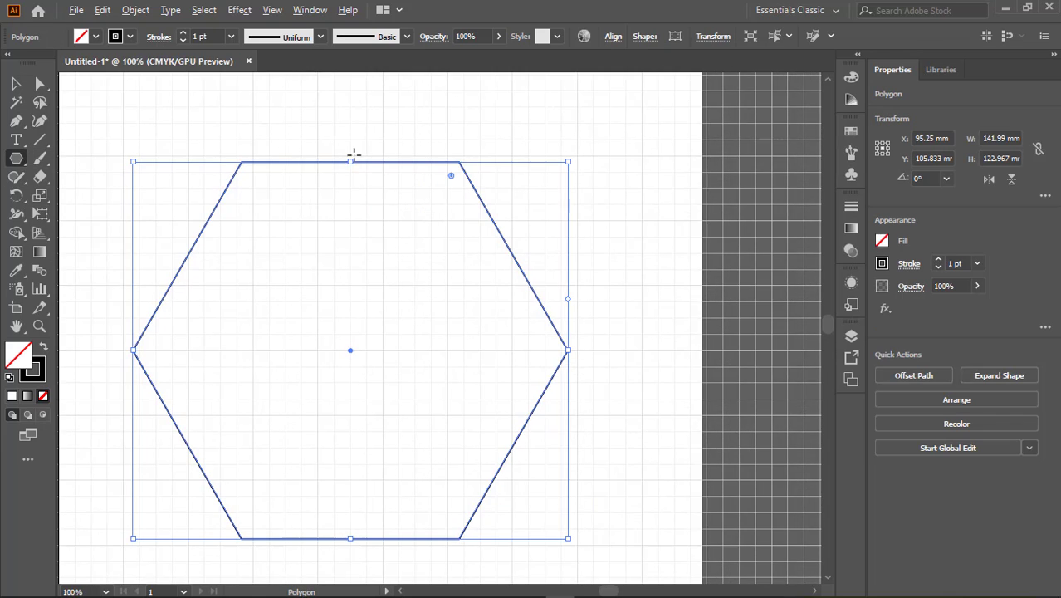
scroll(365, 361, down, 3)
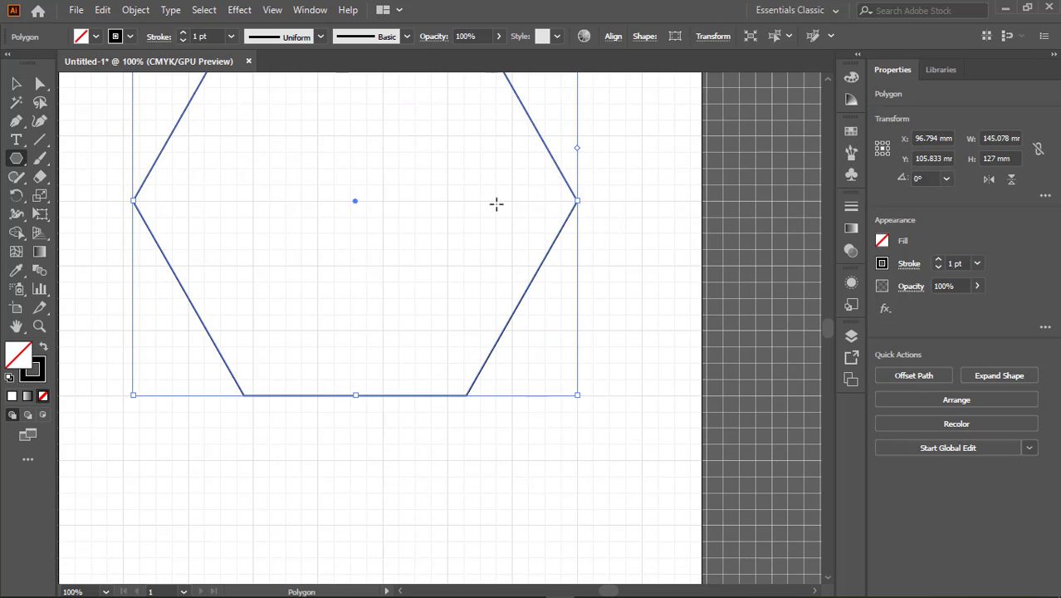
scroll(333, 195, down, 2)
scroll(287, 109, up, 2)
- Thicken the hexagon's black outline to 26 pt
key(F6)
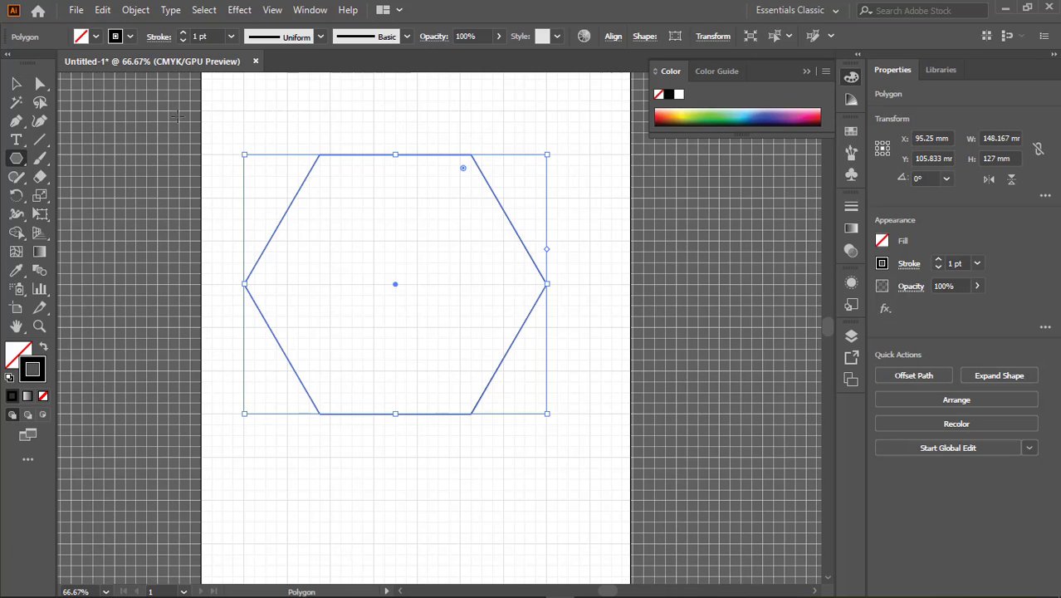
click(183, 34)
click(184, 34)
click(183, 33)
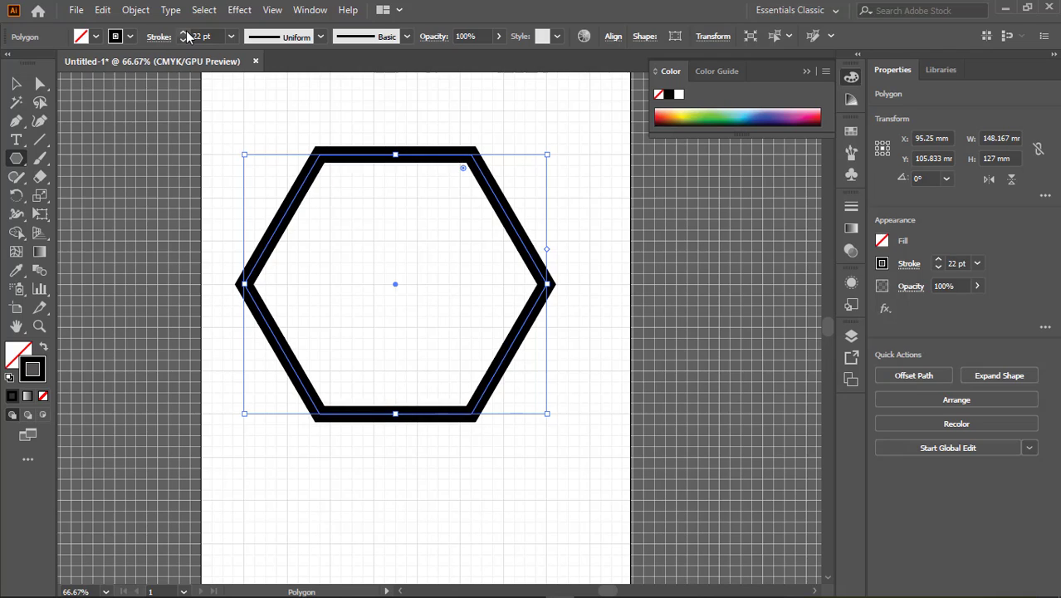
click(184, 34)
click(183, 33)
key(v)
click(202, 157)
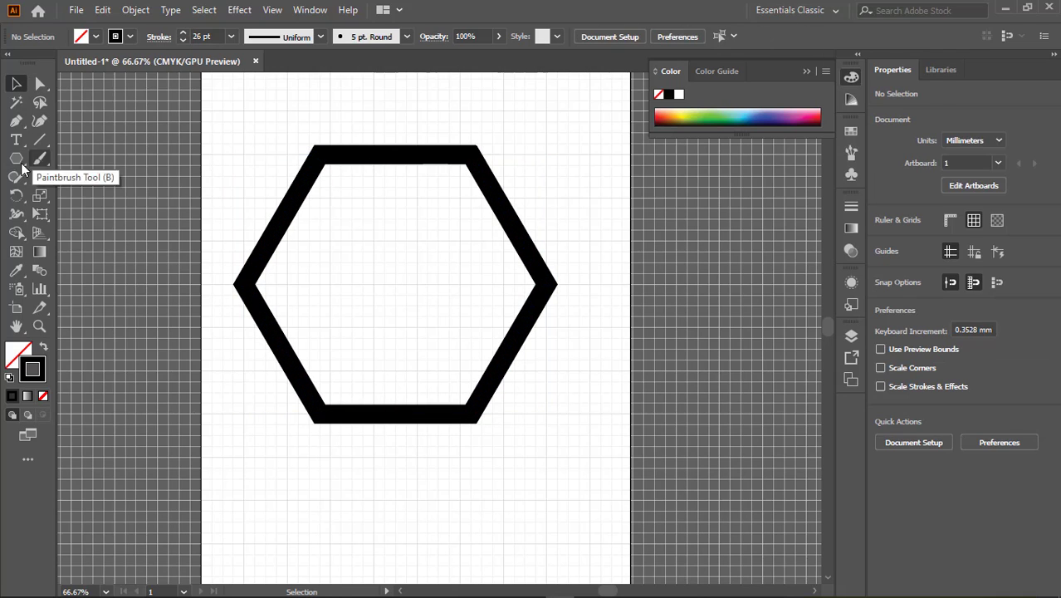
- Draw a thin bar across the hexagon's upper part with no outline and a red fill
drag(16, 157, 83, 158)
drag(448, 233, 460, 238)
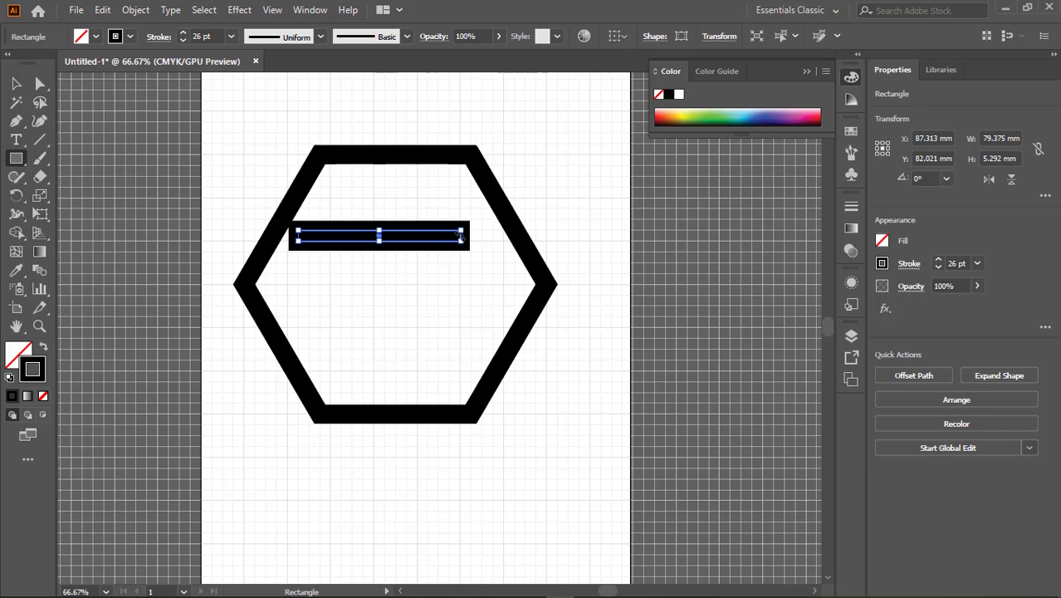
click(183, 39)
text(5)
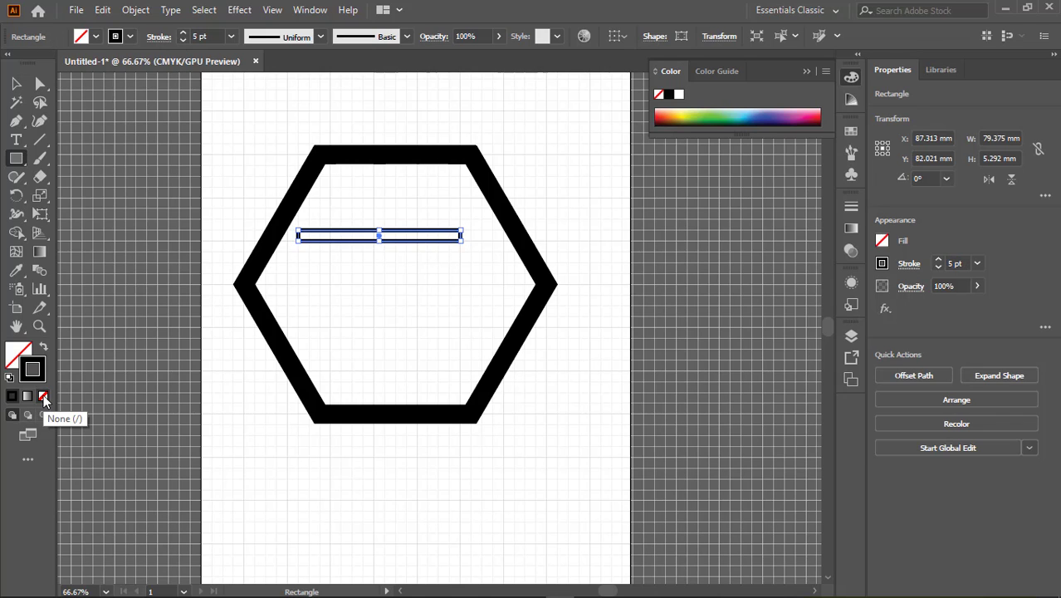
click(44, 397)
double_click(29, 371)
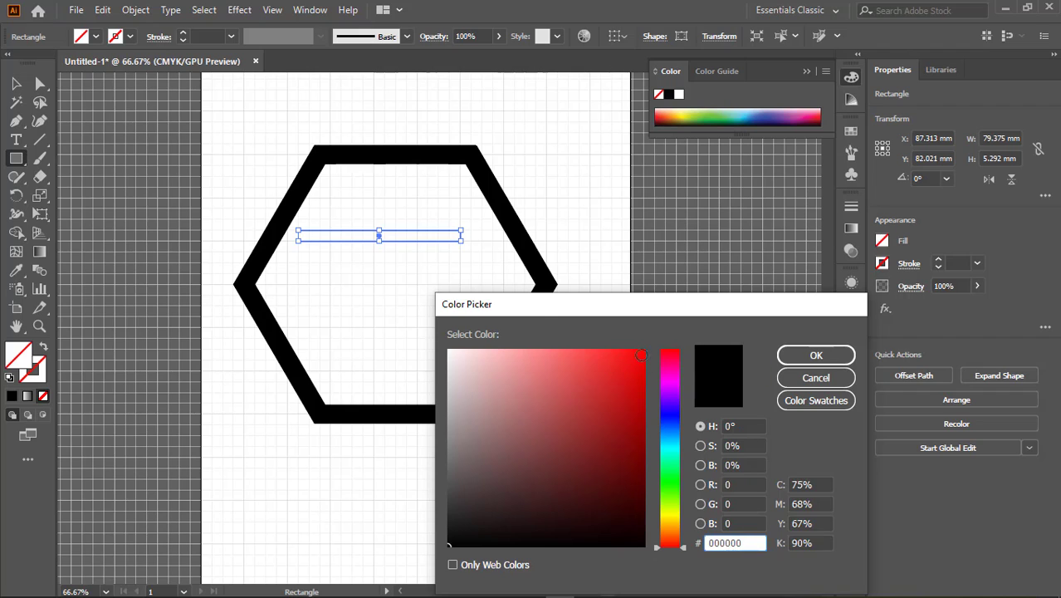
click(641, 355)
click(815, 355)
key(v)
click(284, 157)
- Copy the red bar, rotate the copy into a diagonal, and join it to the bar's right end
click(455, 238)
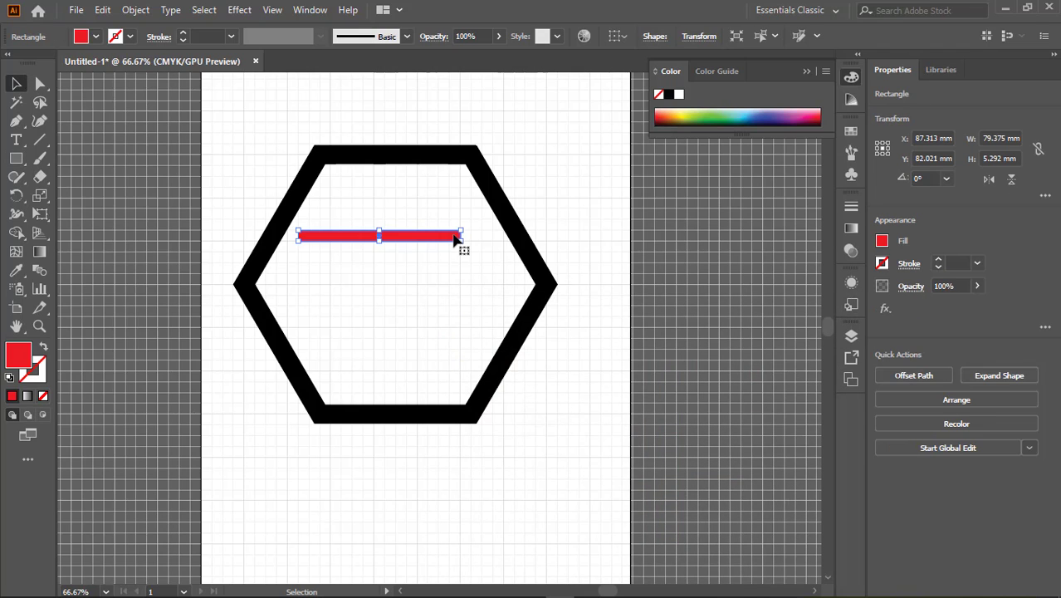
alt+drag(455, 238, 466, 269)
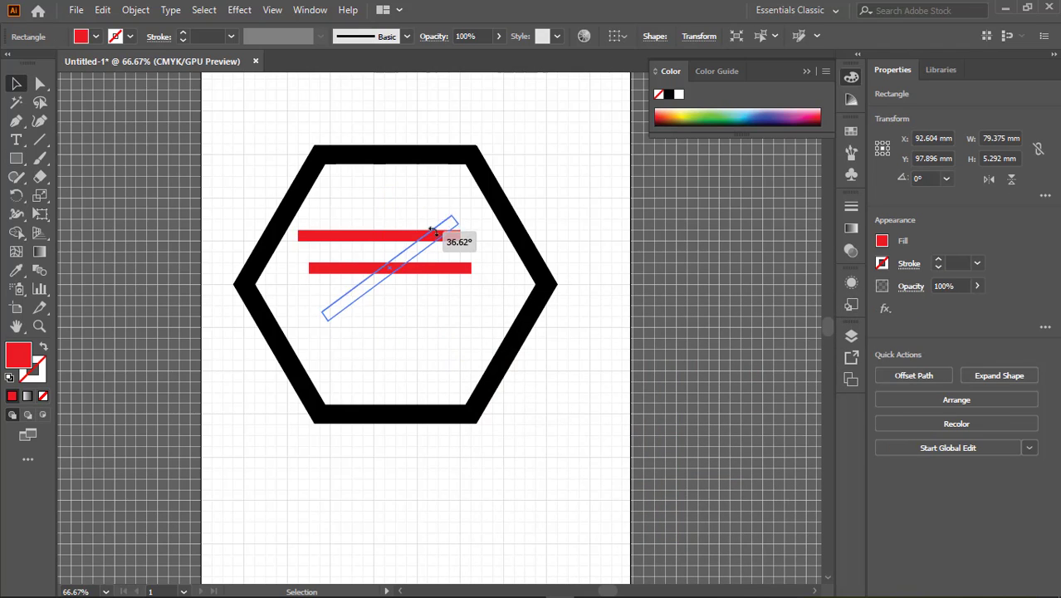
drag(386, 204, 444, 228)
drag(421, 273, 469, 236)
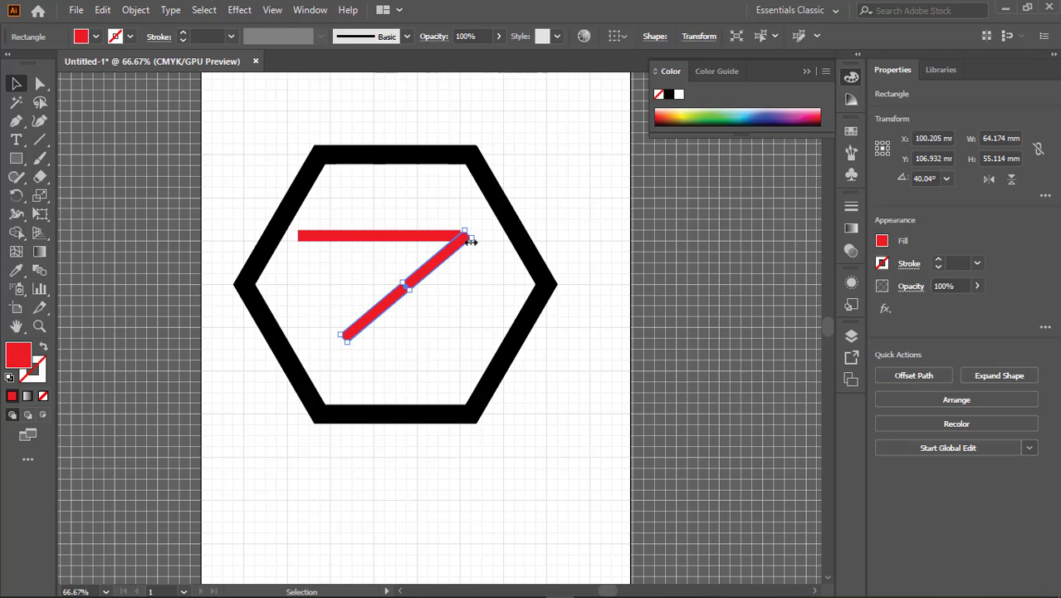
scroll(469, 236, up, 5)
drag(383, 232, 387, 235)
key(ctrl+1)
- Merge the two bars into one 7 shape and erase the notch at its corner
shift+click(362, 225)
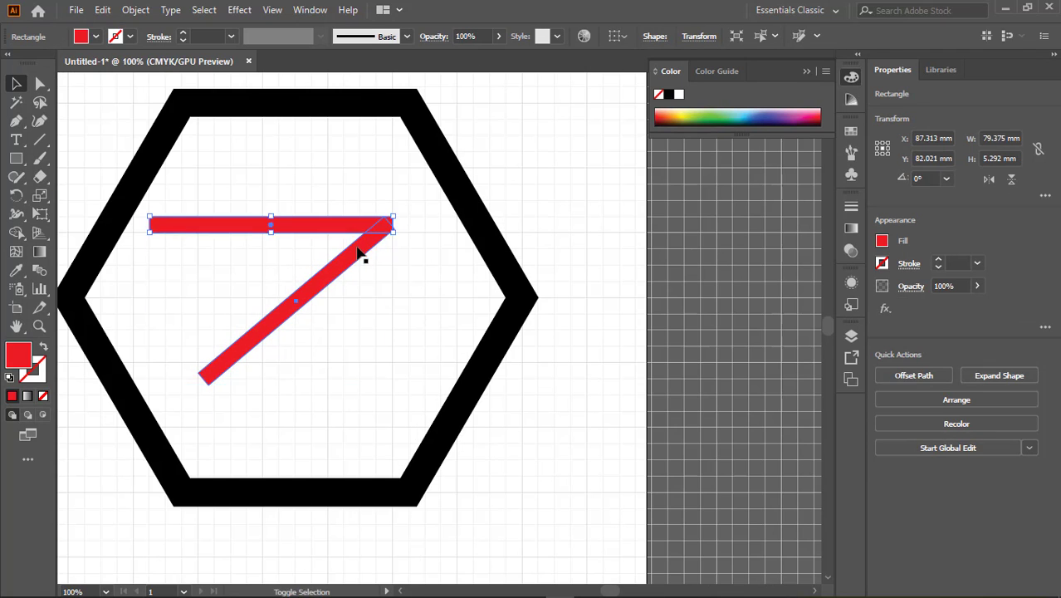
scroll(403, 206, up, 6)
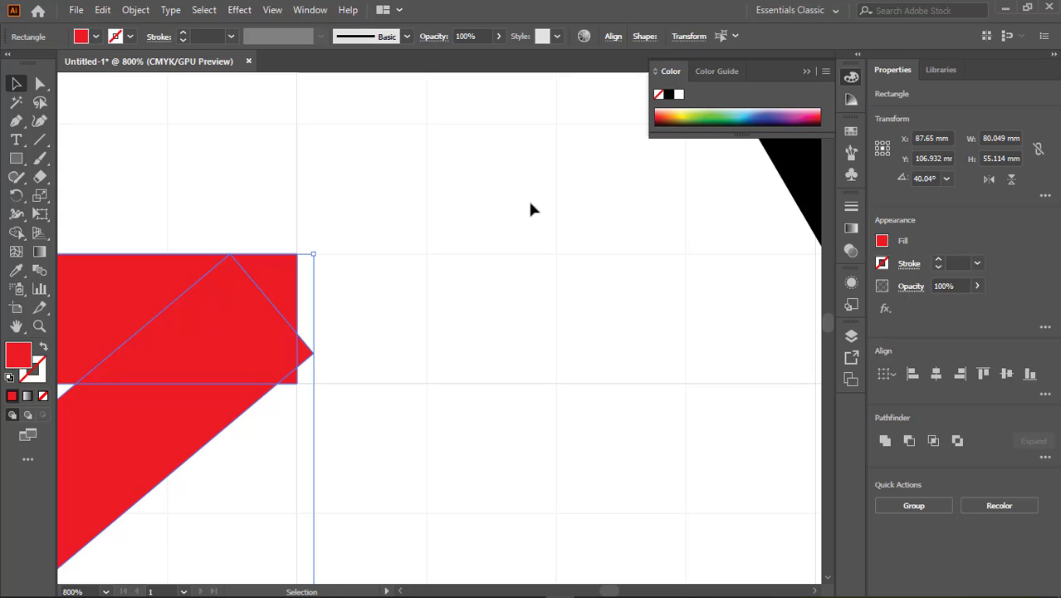
key(shift+m)
drag(282, 352, 307, 355)
drag(17, 177, 71, 237)
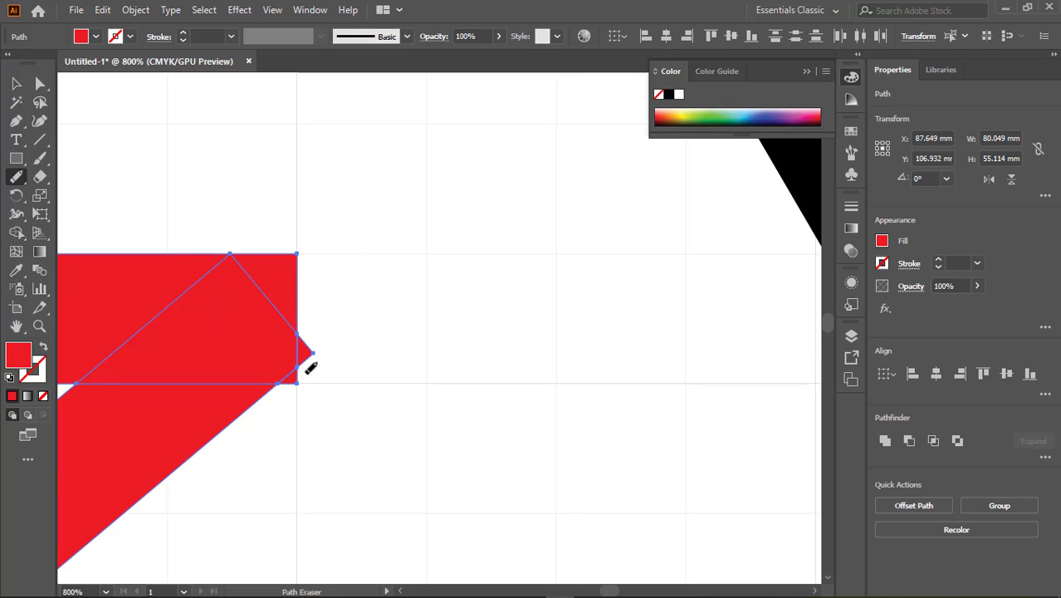
drag(309, 367, 307, 350)
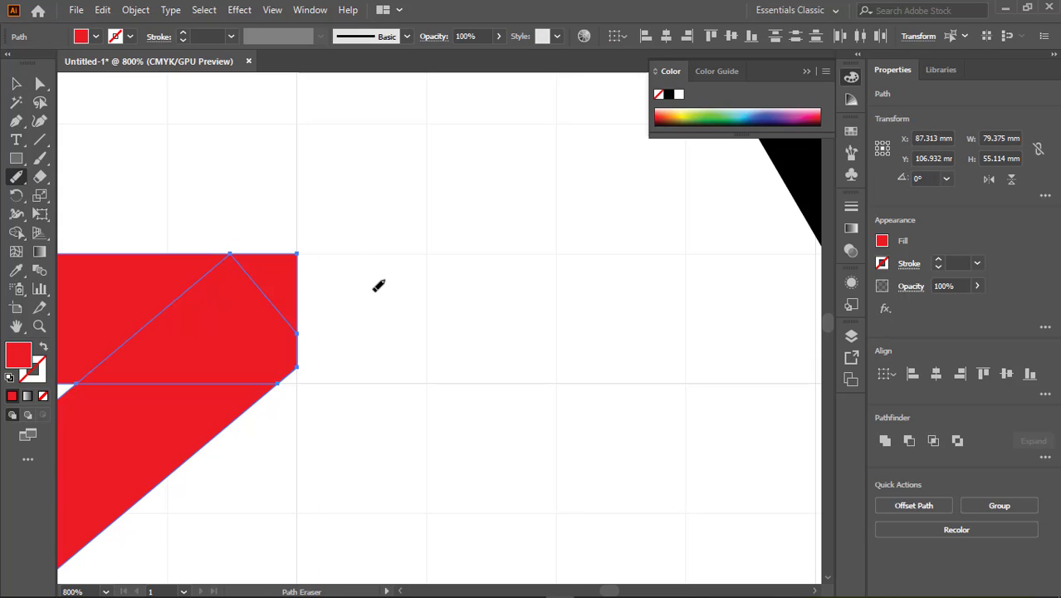
click(19, 86)
- Add a second, shorter red diagonal bar copied from the top bar across the 7
key(ctrl+0)
click(526, 277)
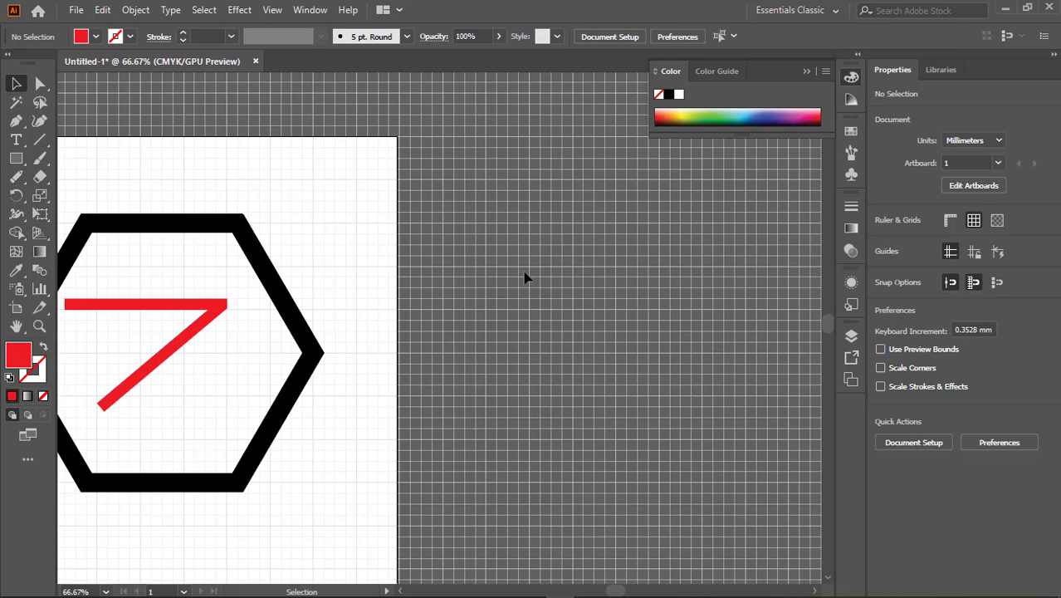
scroll(199, 294, up, 3)
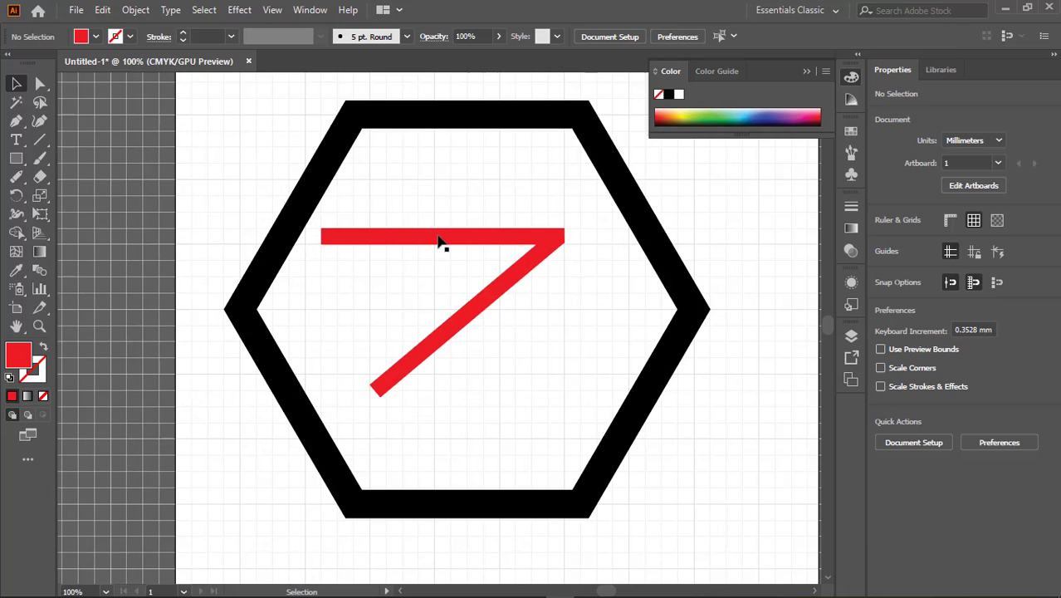
drag(438, 281, 437, 281)
drag(569, 274, 550, 363)
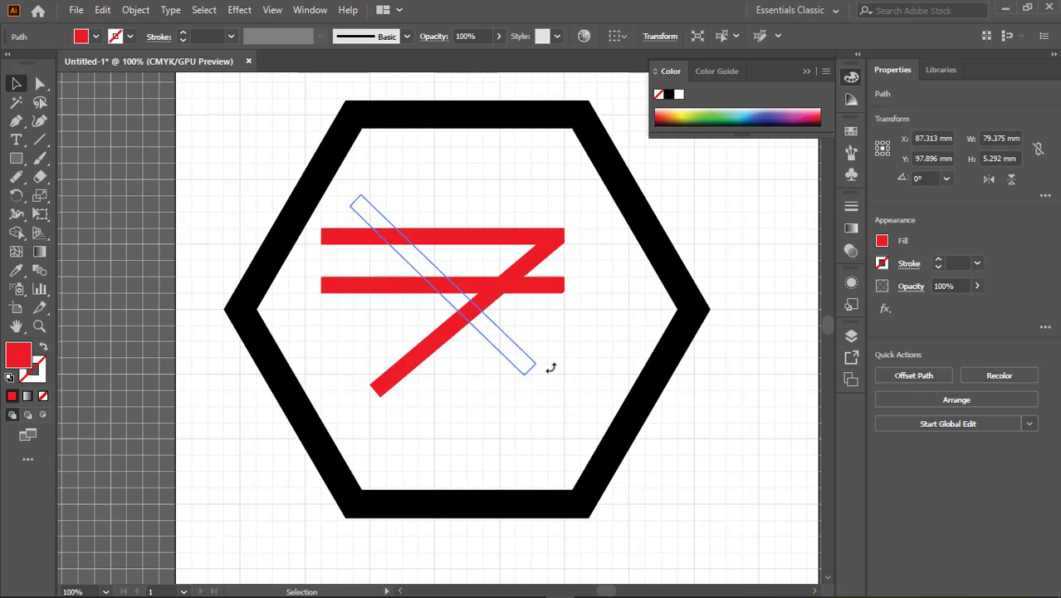
drag(452, 294, 405, 345)
drag(469, 385, 421, 350)
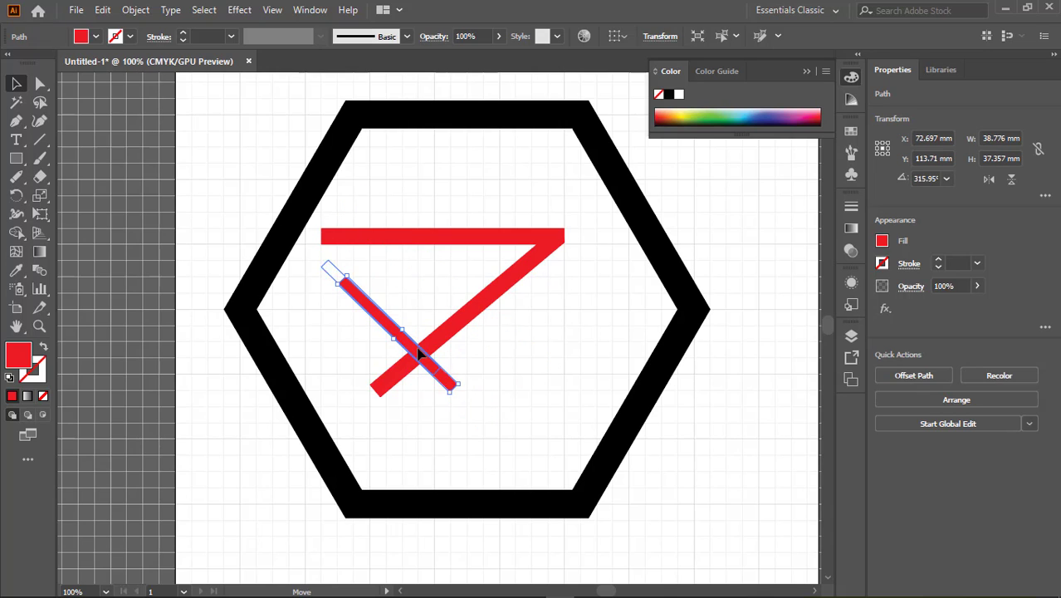
- Shorten the 7's diagonal, then select the red bars and delete them
click(402, 380)
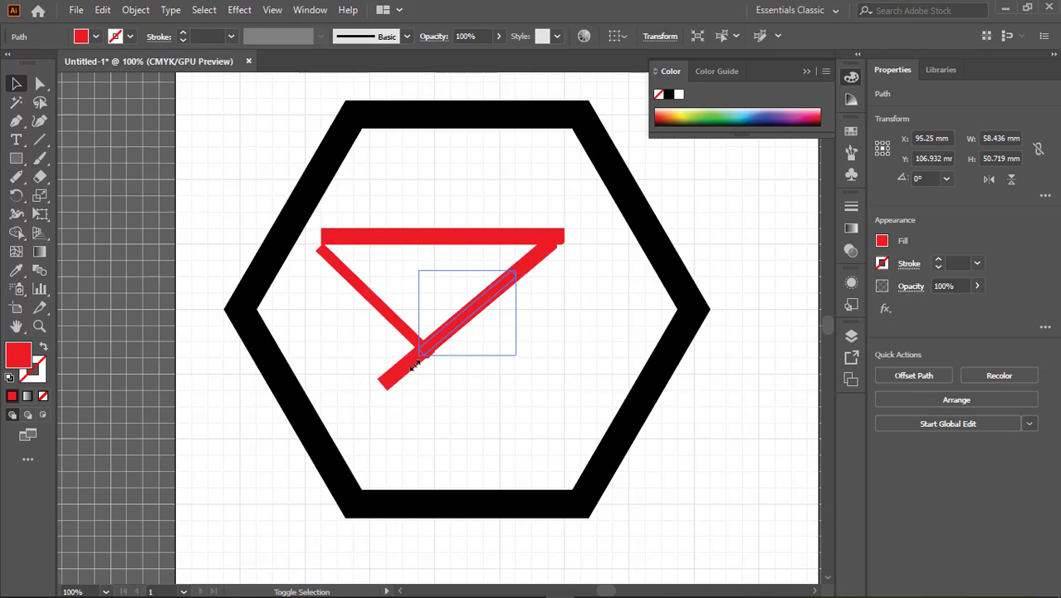
drag(375, 390, 469, 308)
click(579, 239)
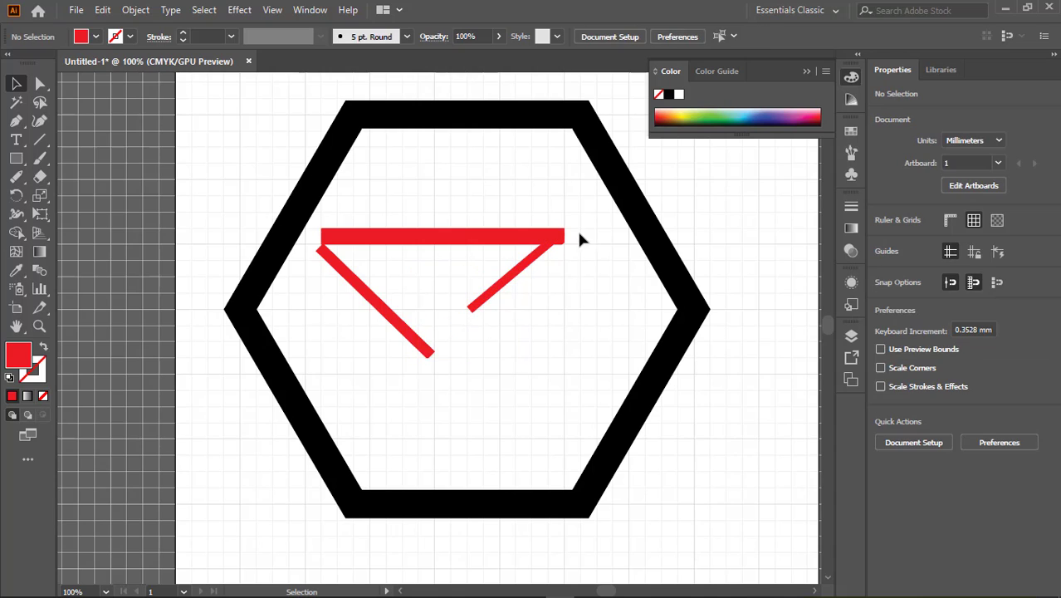
click(509, 280)
key(Delete)
- Delete the remaining red pieces, thin the hexagon's outline, and swap its fill and stroke colours
click(395, 320)
key(Delete)
click(291, 208)
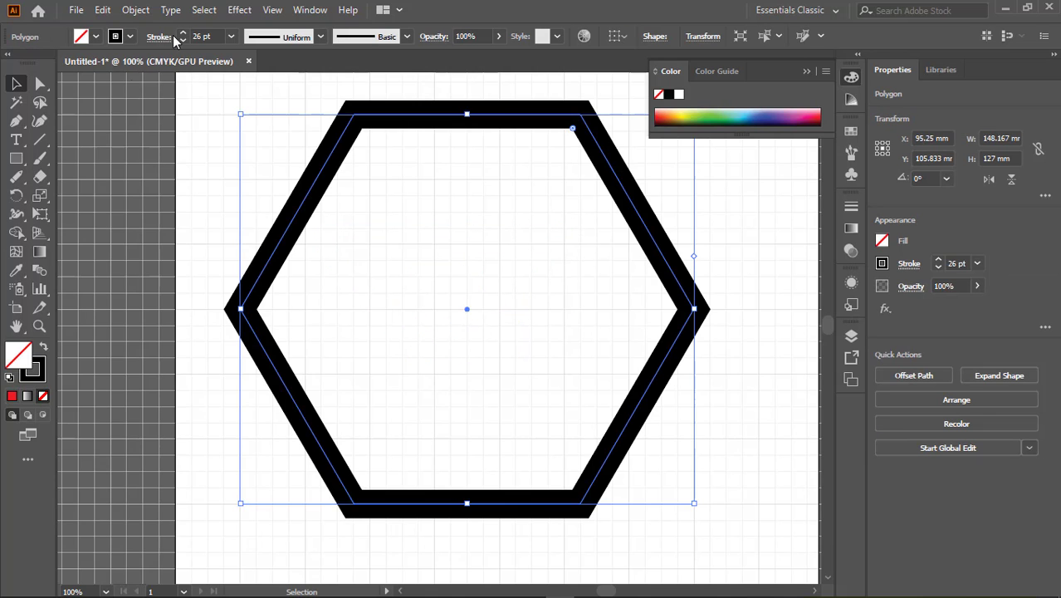
click(183, 40)
key(shift+x)
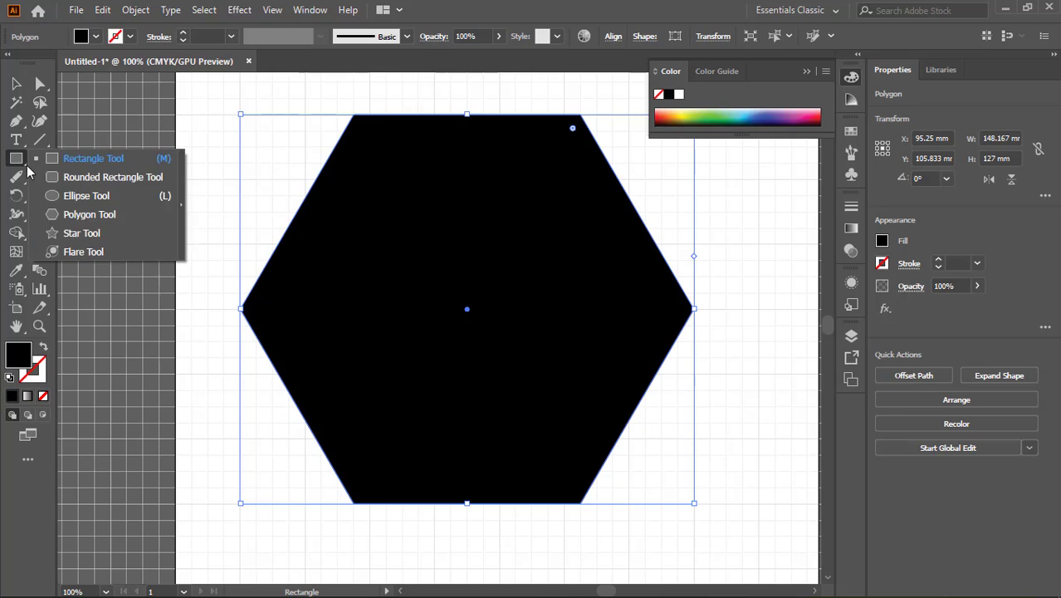
- Make a copy of the hexagon and shrink it around its centre as an inner hexagon
drag(15, 158, 91, 218)
key(v)
mouse_move(459, 239)
mouse_down()
mouse_move(476, 255)
mouse_move(496, 236)
mouse_up()
click(678, 94)
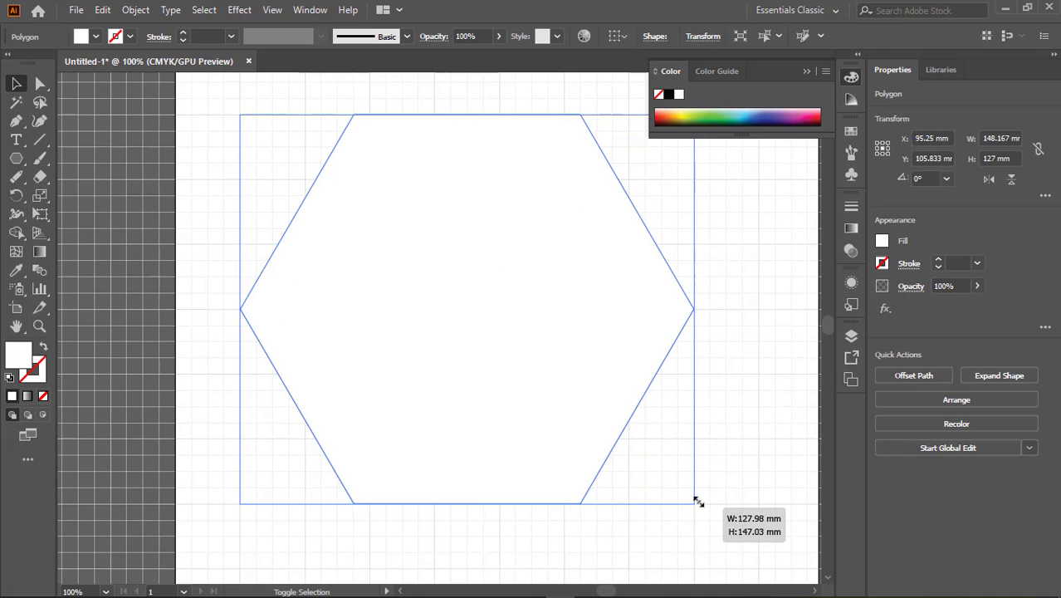
drag(697, 501, 677, 488)
click(43, 395)
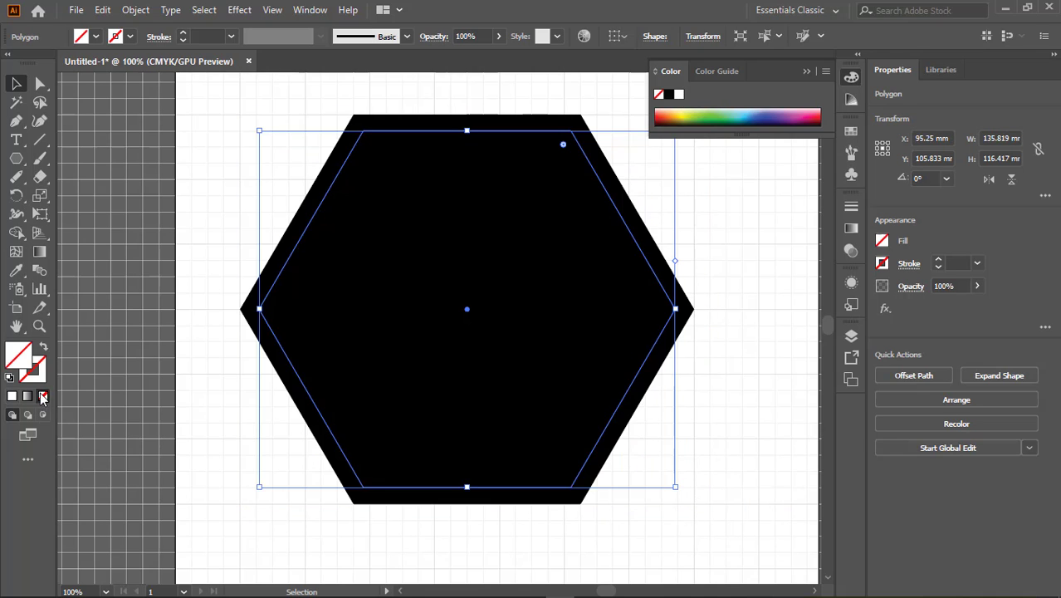
- Make the large hexagon red and bring it forward in the stacking order
click(270, 286)
click(667, 115)
click(657, 115)
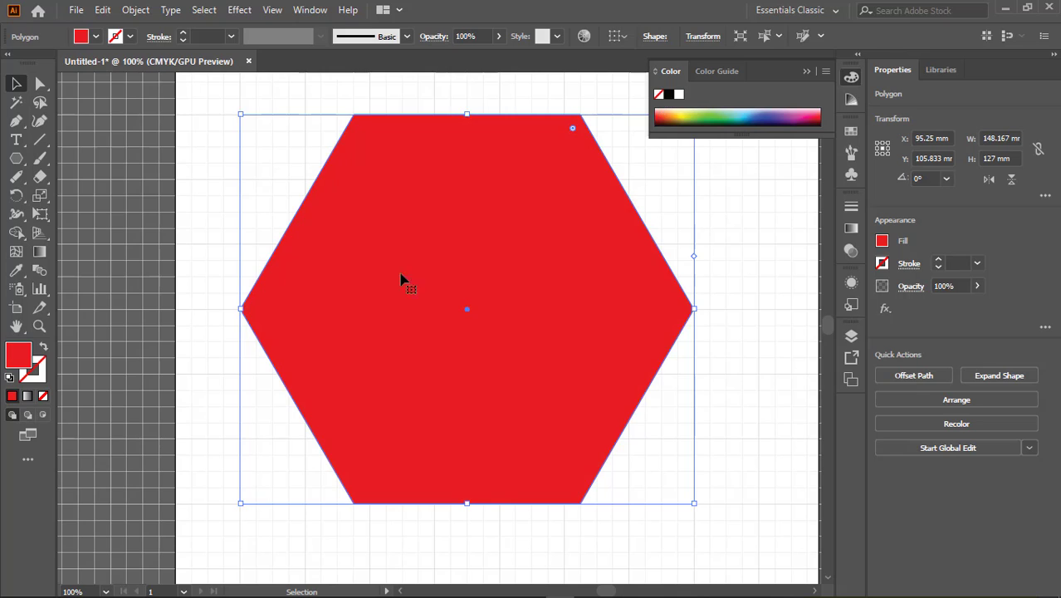
click(851, 334)
right_click(600, 249)
click(801, 521)
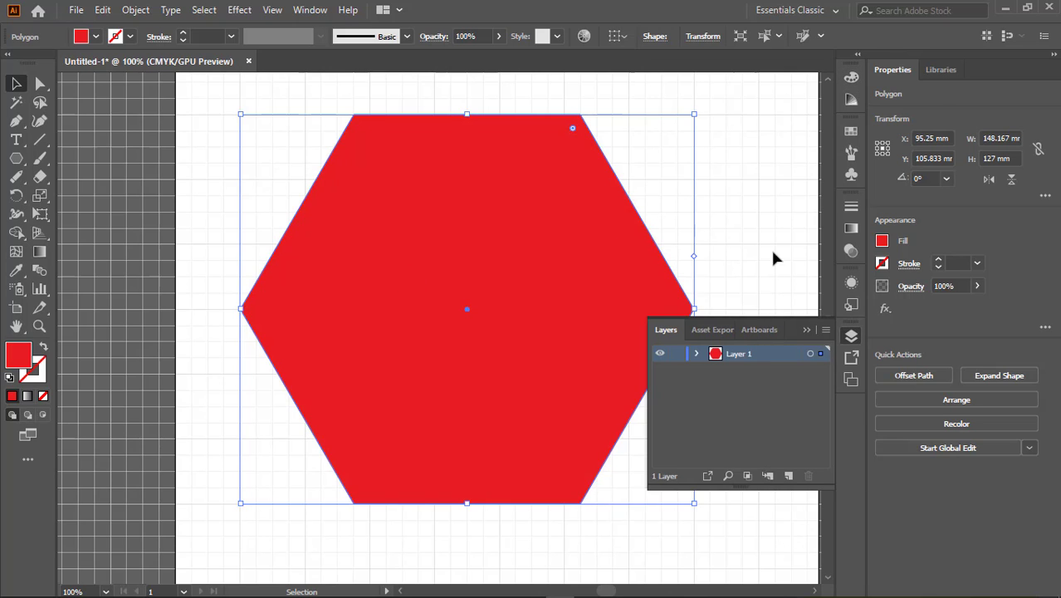
click(774, 256)
- Give the inner hexagon a white fill and confirm a red fill on the outer hexagon
key(a)
click(608, 303)
key(d)
key(v)
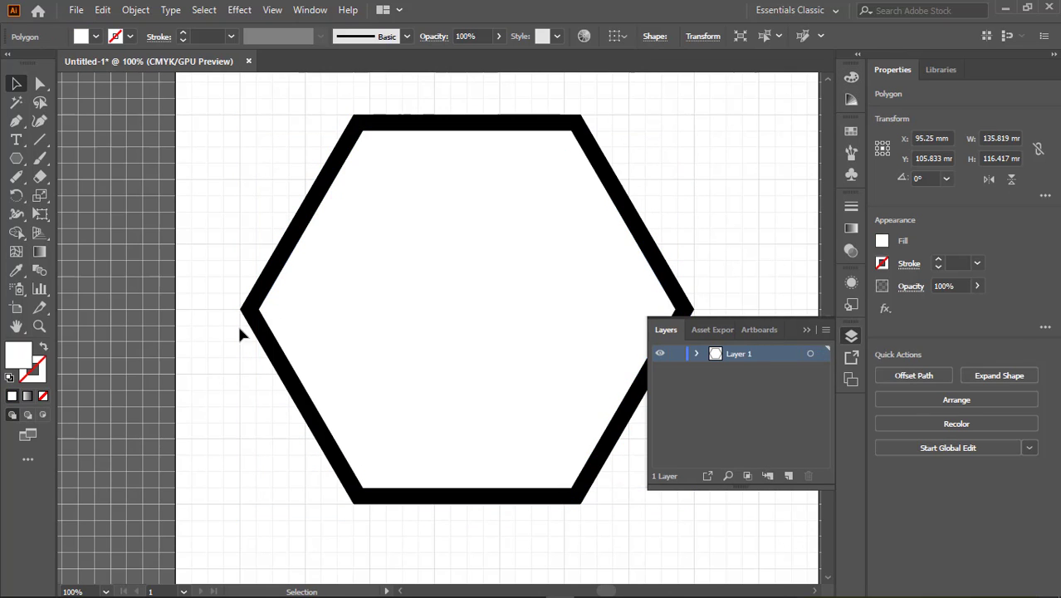
click(245, 319)
double_click(18, 355)
key(Return)
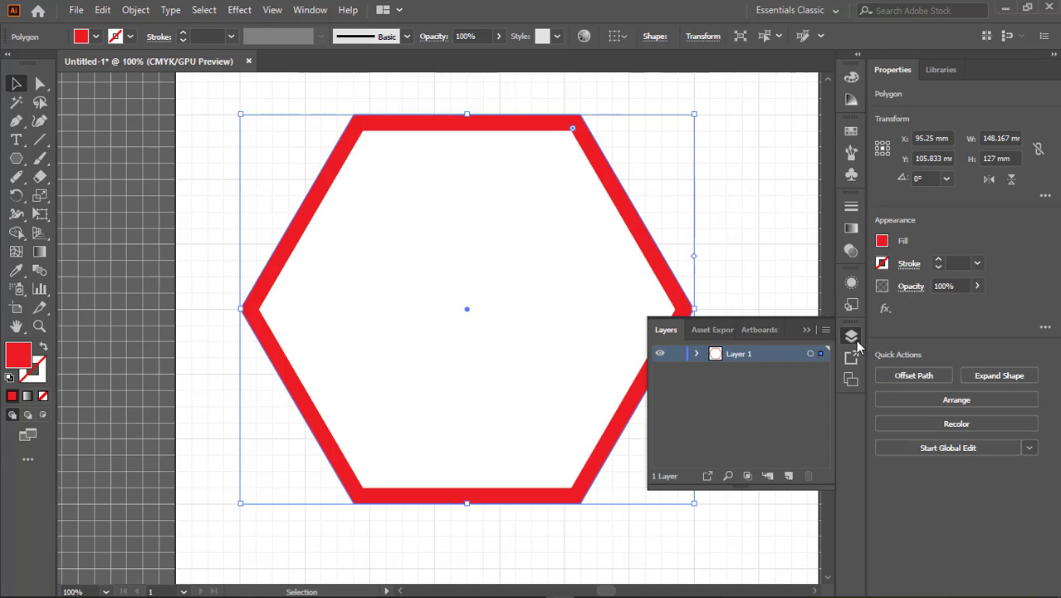
- Add a new layer and place sample text inside the hexagon
click(820, 382)
click(850, 334)
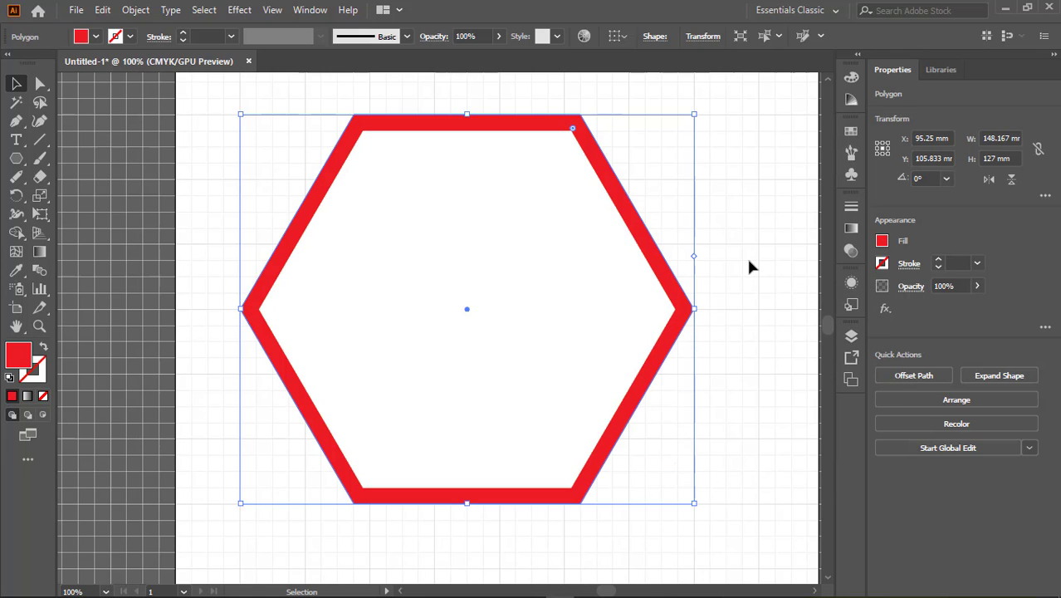
click(236, 246)
key(t)
click(371, 260)
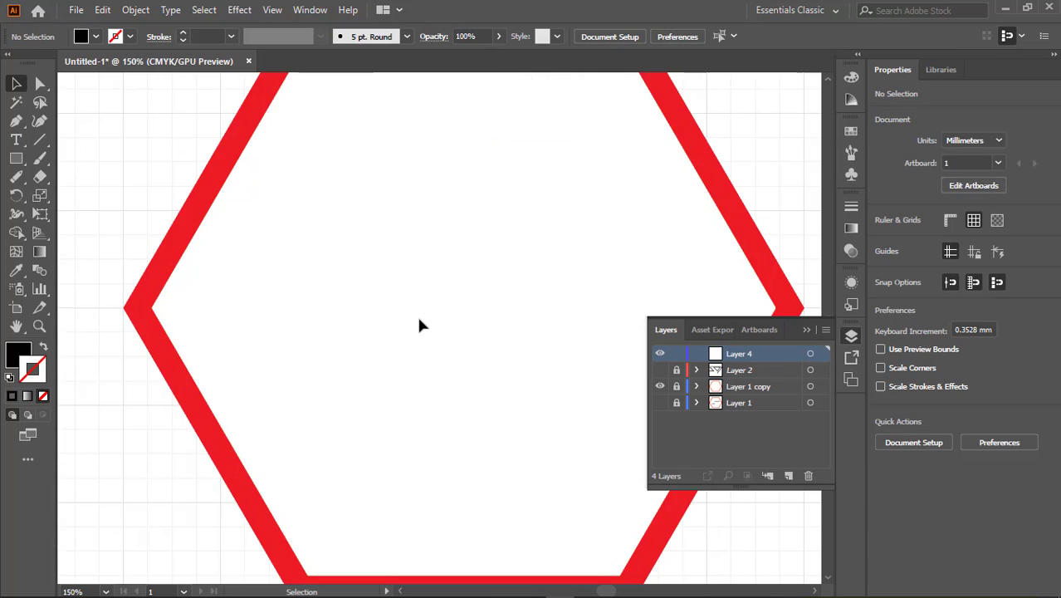
- Show the hidden hexagon on the Layer 1 copy layer and give the inner hexagon a black fill
click(732, 383)
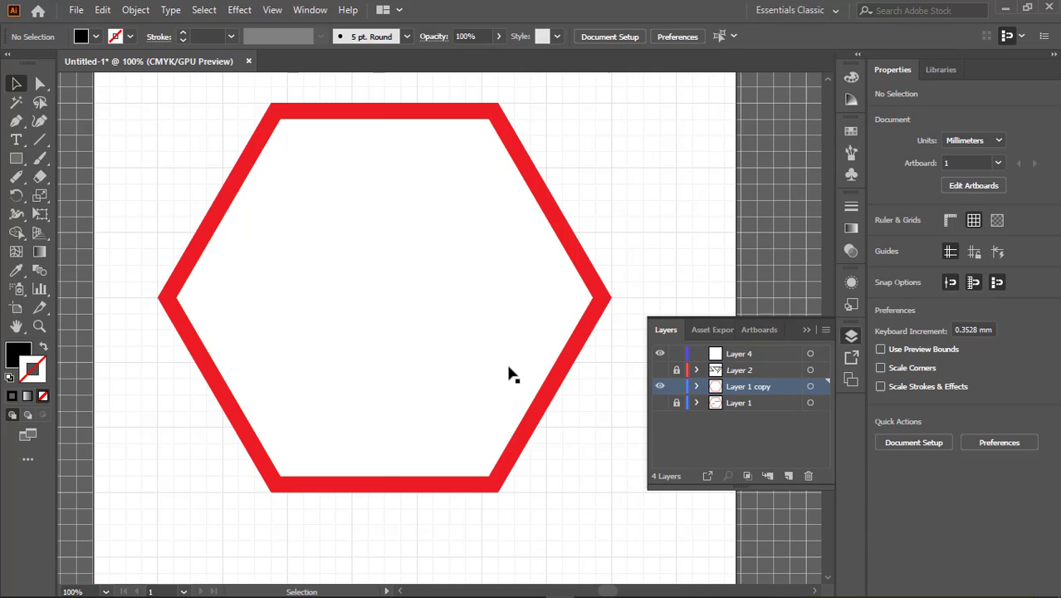
click(508, 370)
click(43, 396)
key(ctrl+z)
click(16, 232)
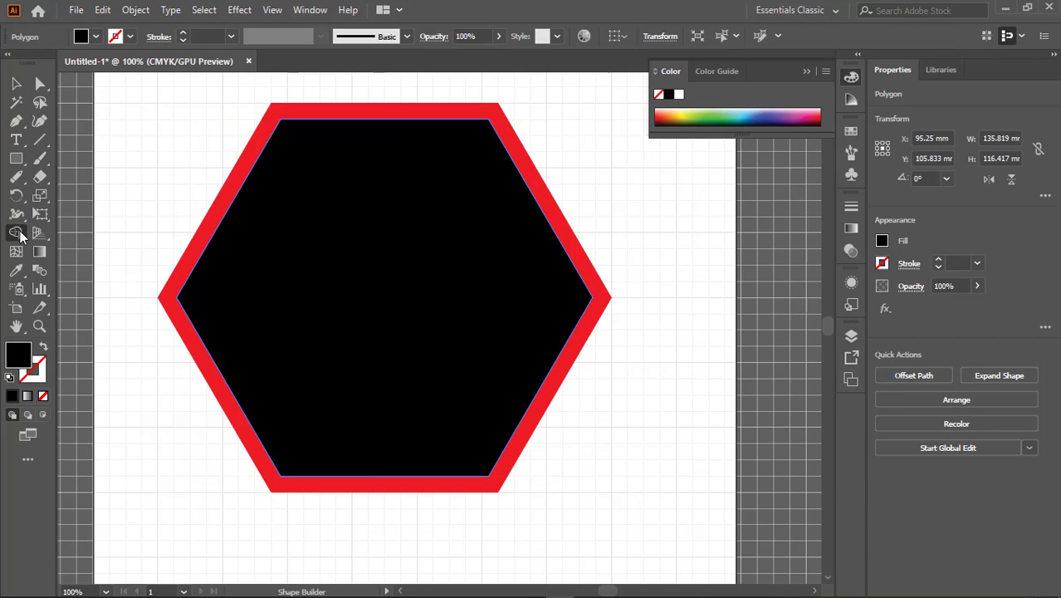
click(294, 269)
click(16, 176)
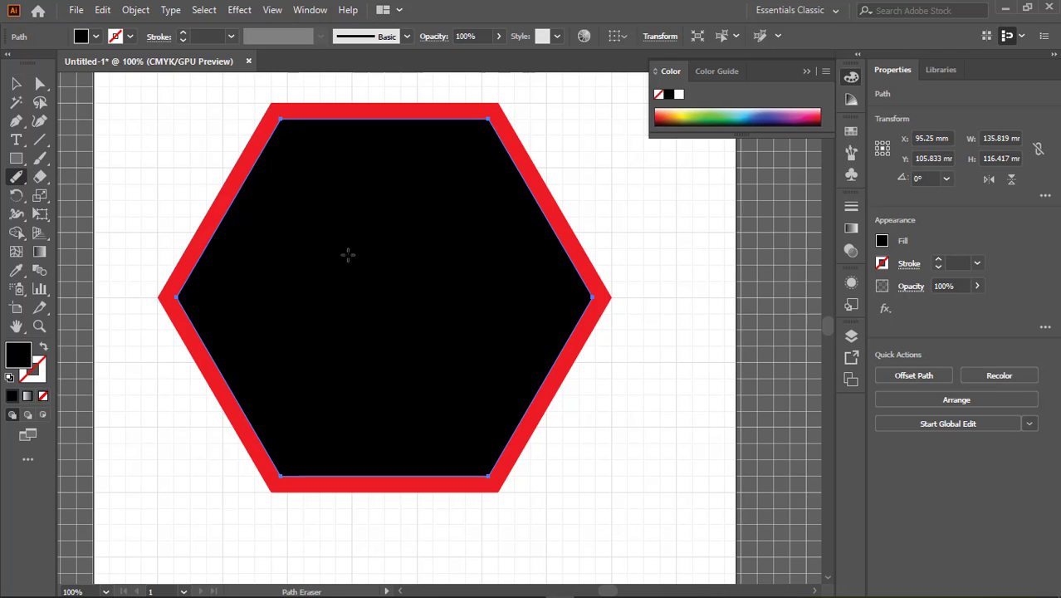
key(v)
drag(324, 263, 552, 277)
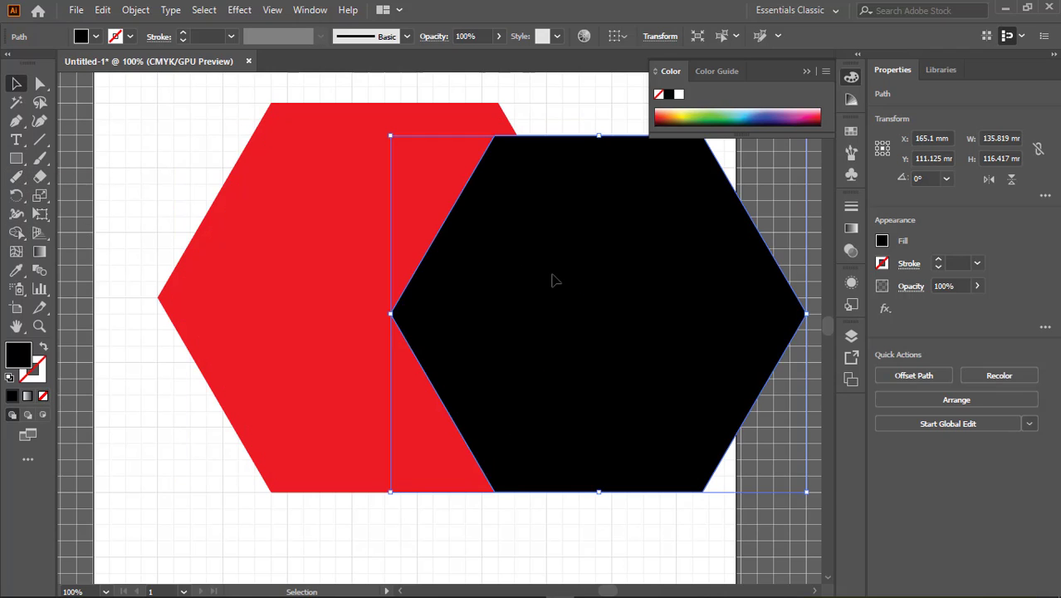
key(ctrl+z)
- Move the black inner hexagon onto a new layer, realigned in place
click(851, 335)
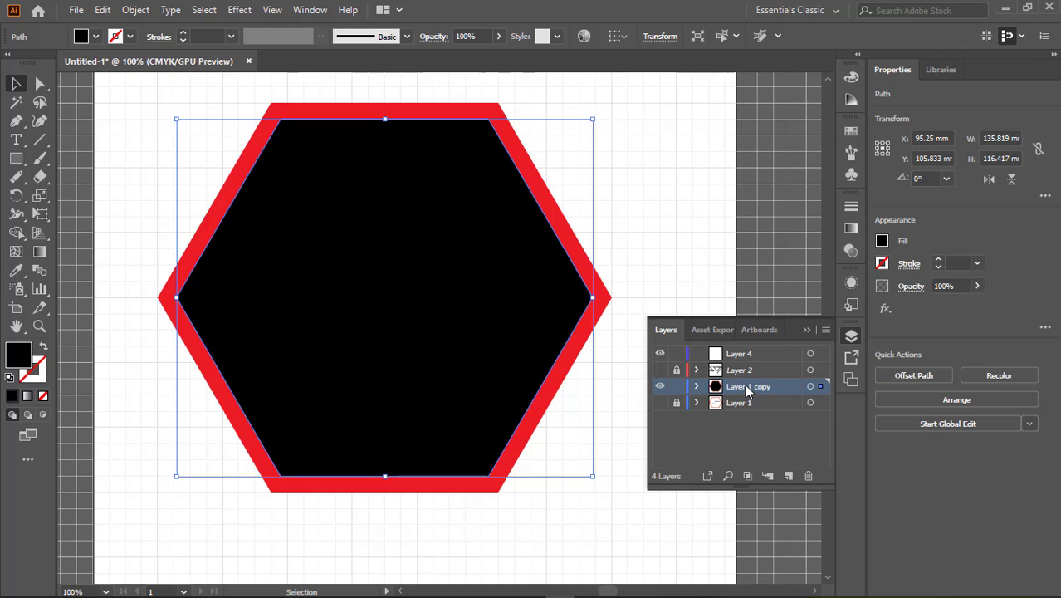
key(ctrl+x)
click(788, 475)
key(ctrl+v)
drag(348, 289, 294, 258)
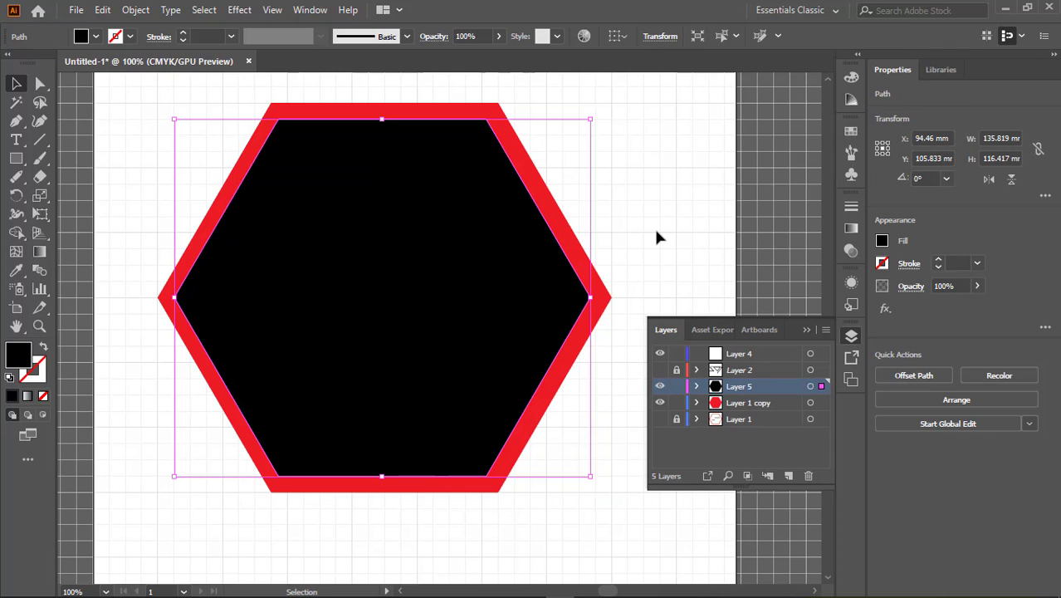
- Separate the outer ring from both hexagons with Shape Builder and hide the Layer 5 inner hexagon
key(ctrl+a)
key(shift+m)
click(187, 265)
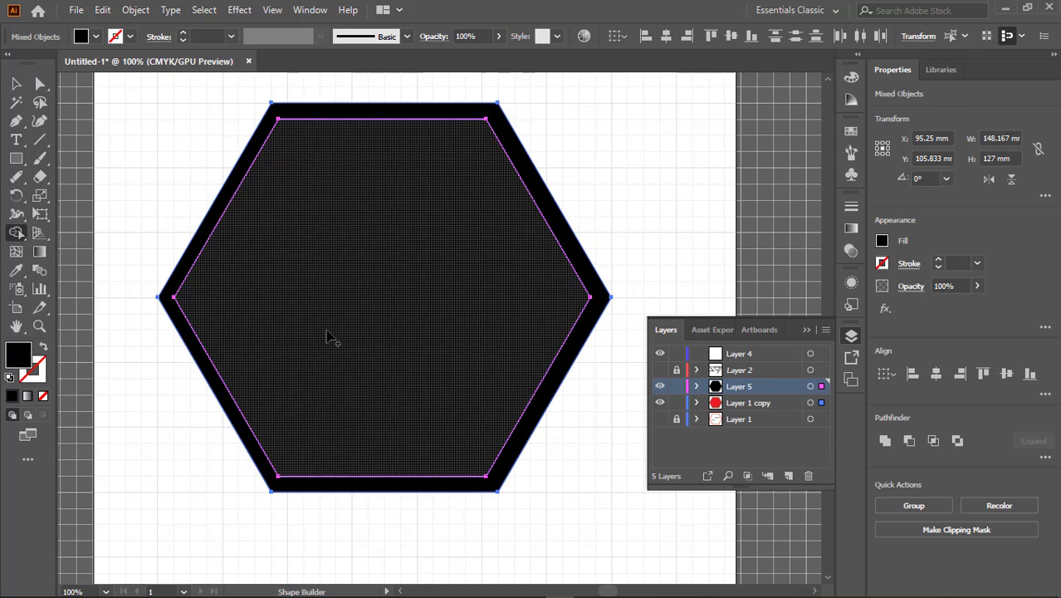
click(659, 386)
key(v)
- Set the ring's fill to ff0000, then change it to blue
double_click(25, 357)
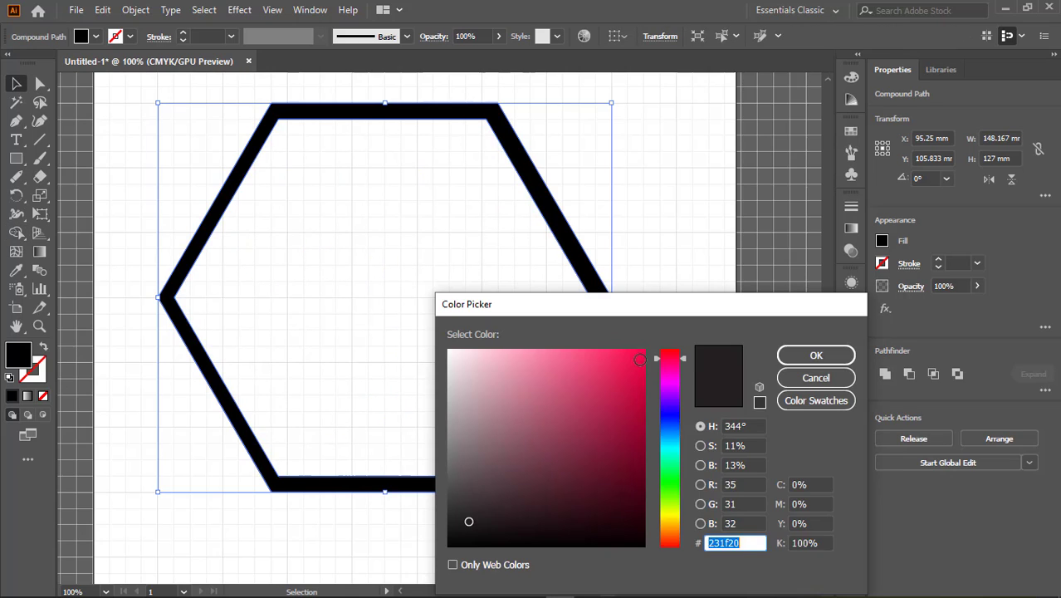
text(ff0000)
click(816, 362)
double_click(18, 355)
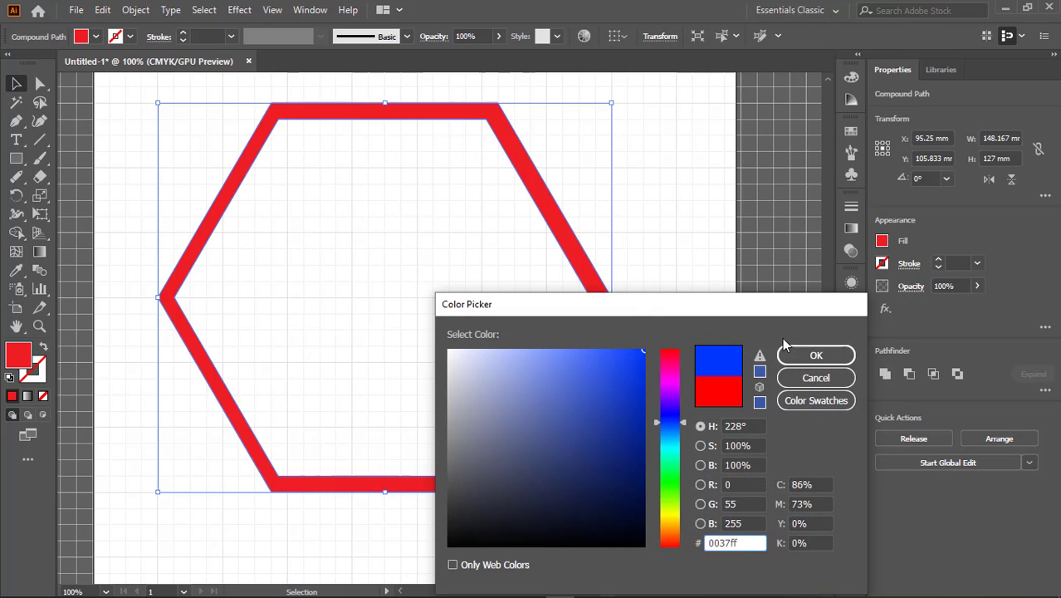
click(814, 350)
click(117, 121)
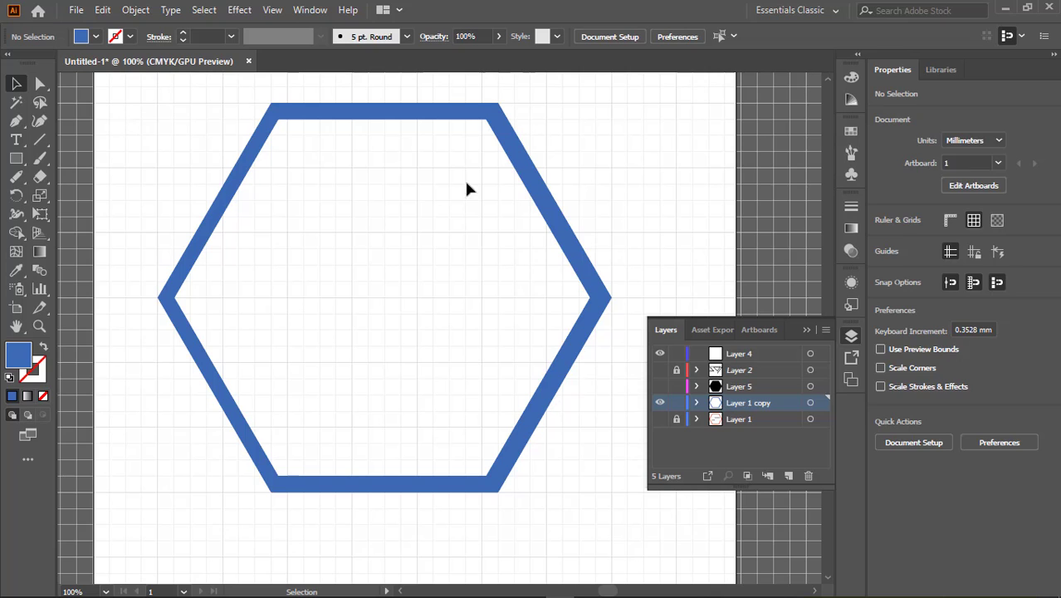
- Draw two horizontal and two vertical blue bars inside the hexagon ring
key(m)
drag(512, 215, 513, 215)
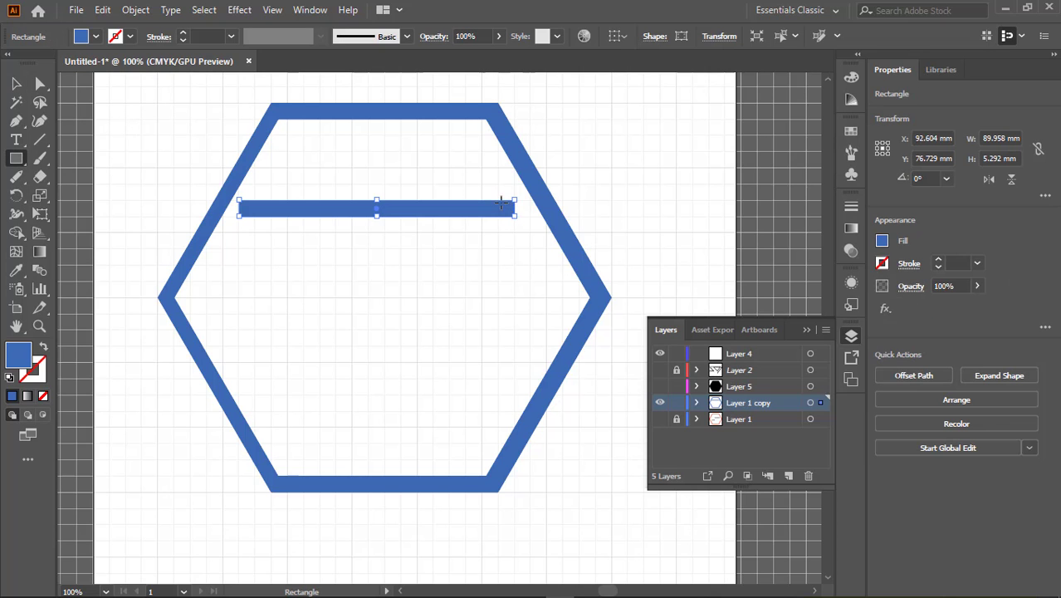
scroll(502, 202, down, 5)
scroll(539, 204, up, 7)
scroll(539, 204, down, 2)
drag(218, 199, 235, 344)
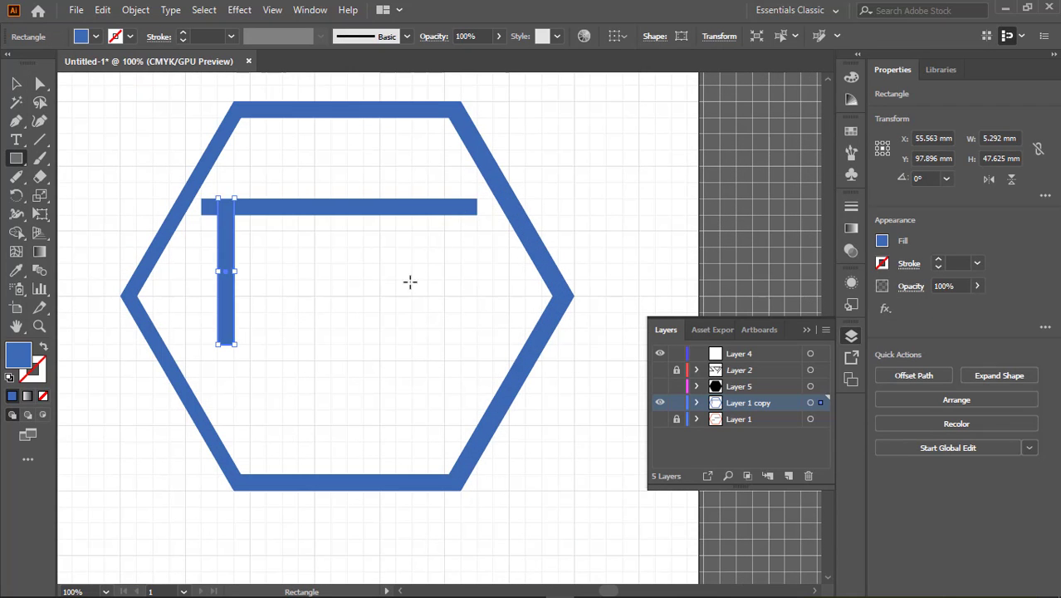
drag(477, 246, 494, 246)
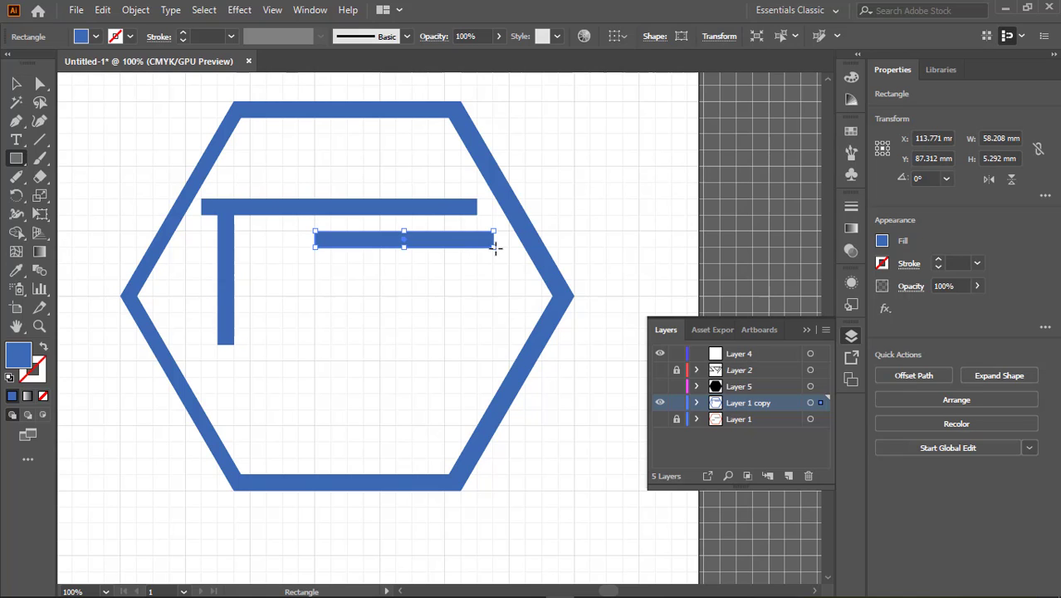
drag(479, 361, 479, 376)
- Rotate the left vertical bar into a diagonal and position the bars to form the S
click(16, 84)
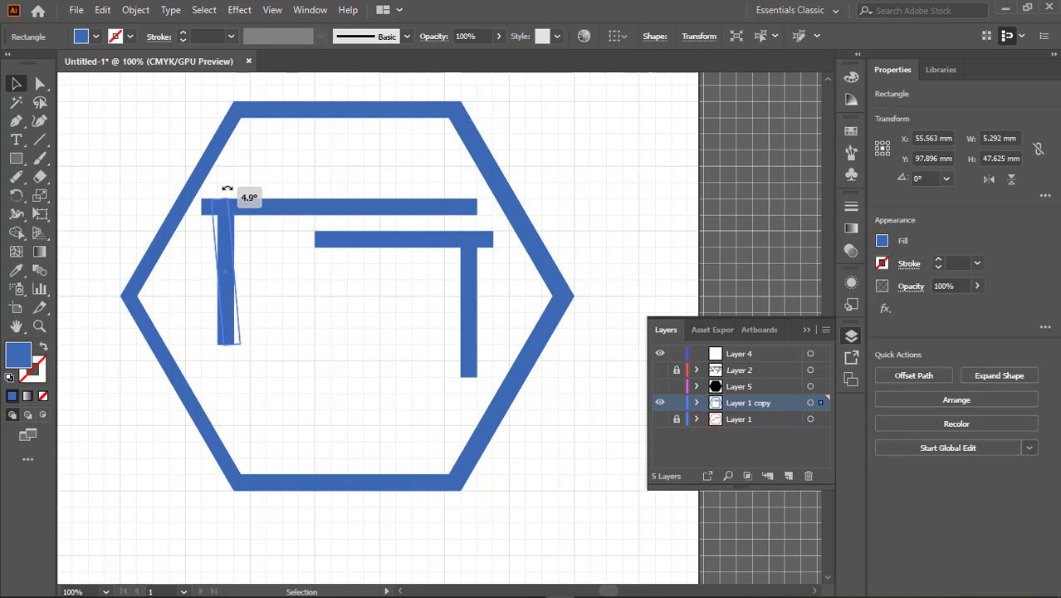
drag(227, 190, 244, 316)
mouse_move(212, 201)
mouse_down()
mouse_move(280, 309)
mouse_move(292, 365)
mouse_up()
mouse_move(295, 295)
mouse_down()
mouse_move(278, 330)
mouse_move(218, 204)
mouse_up()
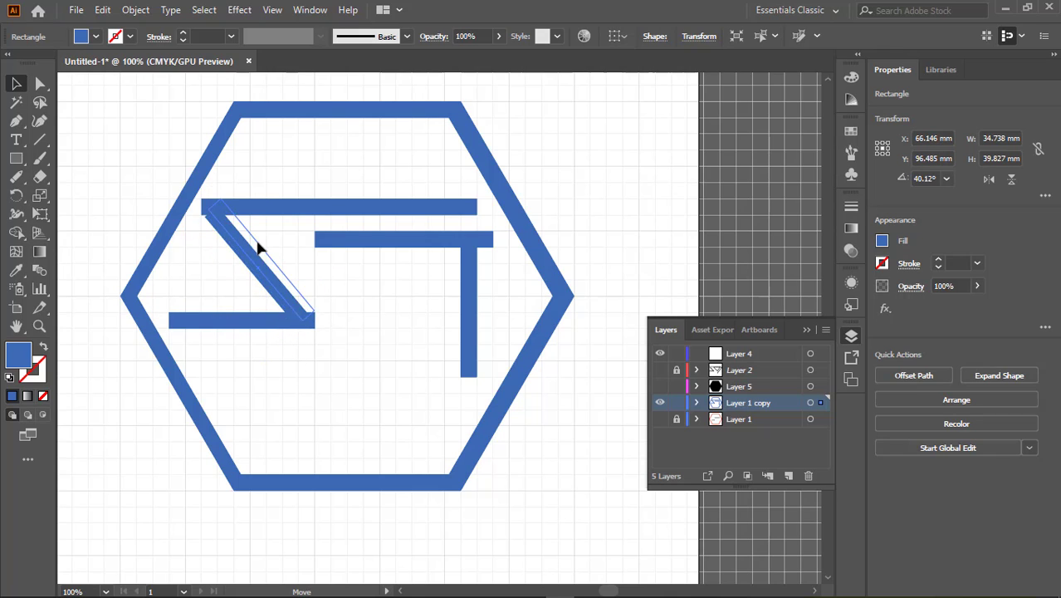
click(328, 158)
scroll(291, 295, up, 2)
click(332, 340)
scroll(340, 336, up, 4)
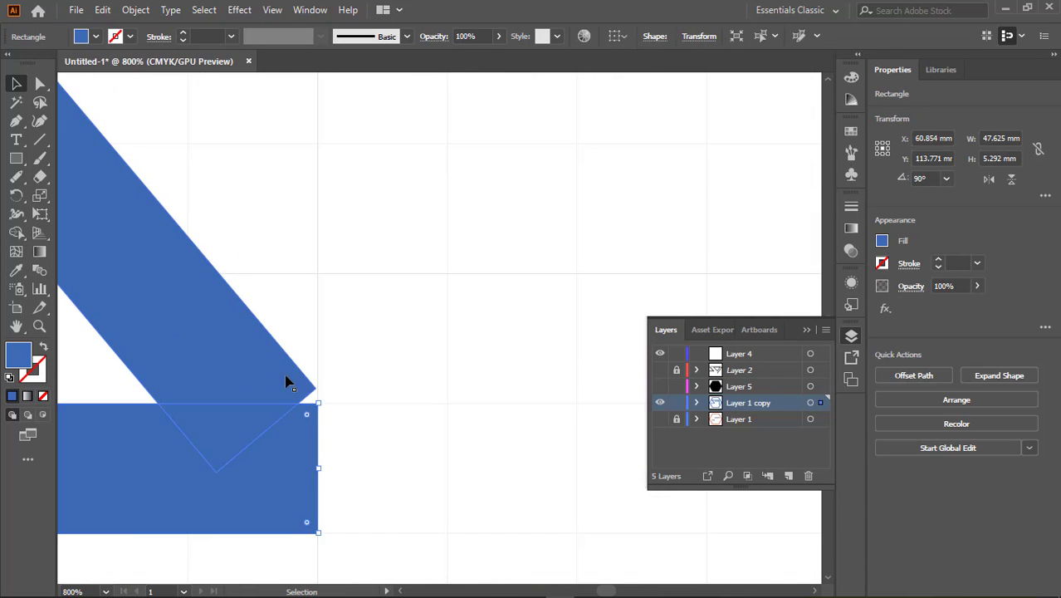
click(397, 359)
scroll(397, 358, down, 5)
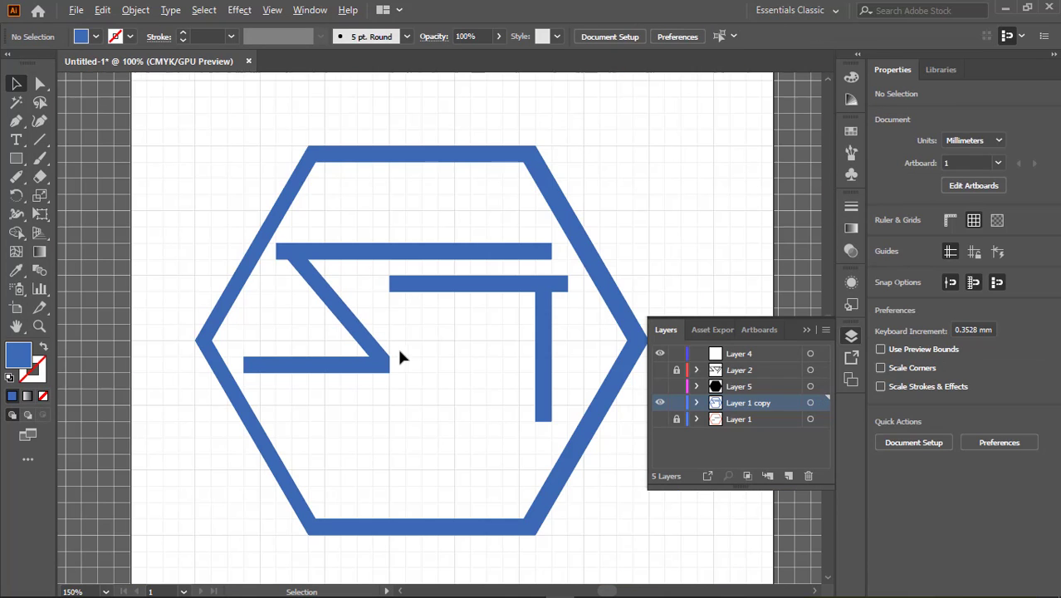
- Tilt the T's stem into a diagonal, shortened to meet the middle bar
click(544, 316)
mouse_move(542, 291)
mouse_down()
mouse_move(543, 262)
mouse_move(571, 265)
mouse_move(522, 261)
mouse_move(473, 296)
mouse_move(485, 290)
mouse_move(466, 322)
mouse_up()
scroll(467, 322, up, 2)
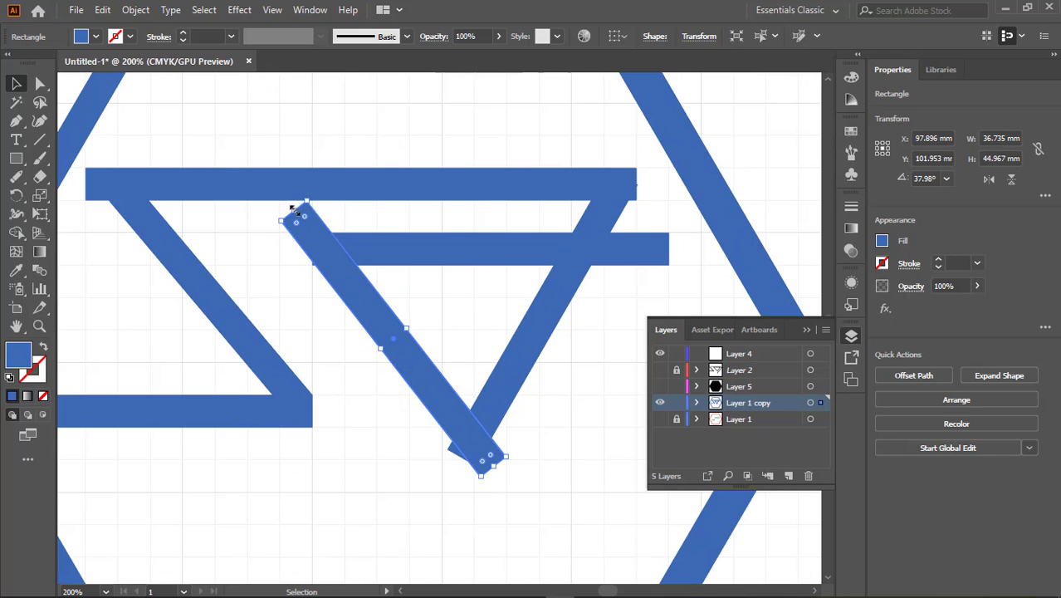
drag(295, 210, 325, 241)
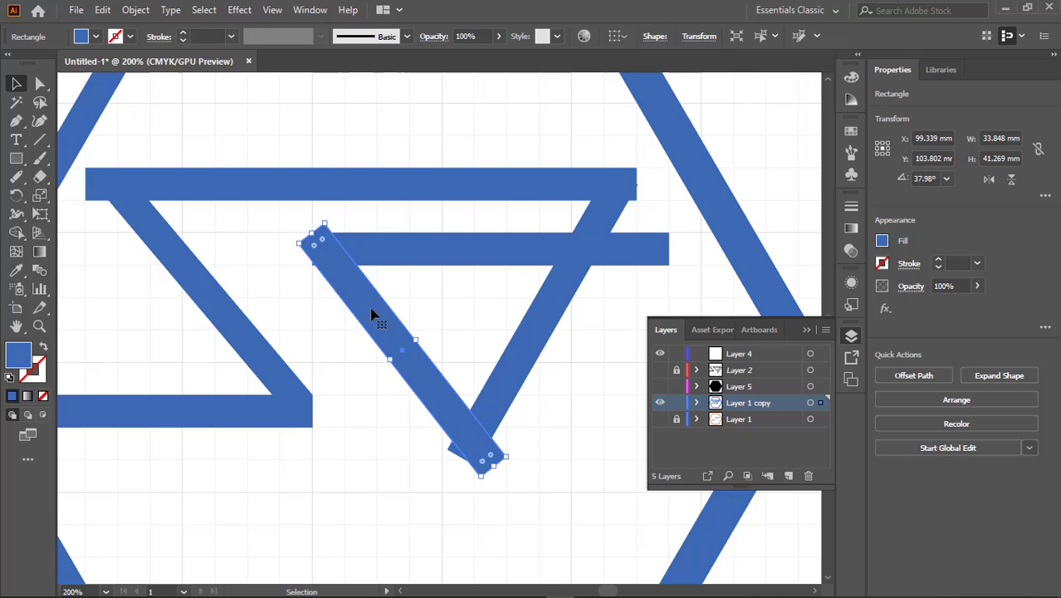
- Duplicate the middle bar, rotate the copy to 60°, and select the letter bars
click(522, 423)
key(ctrl+0)
key(ctrl+1)
drag(525, 365, 541, 461)
drag(565, 448, 521, 379)
scroll(522, 380, up, 5)
scroll(587, 360, down, 4)
scroll(592, 356, down, 2)
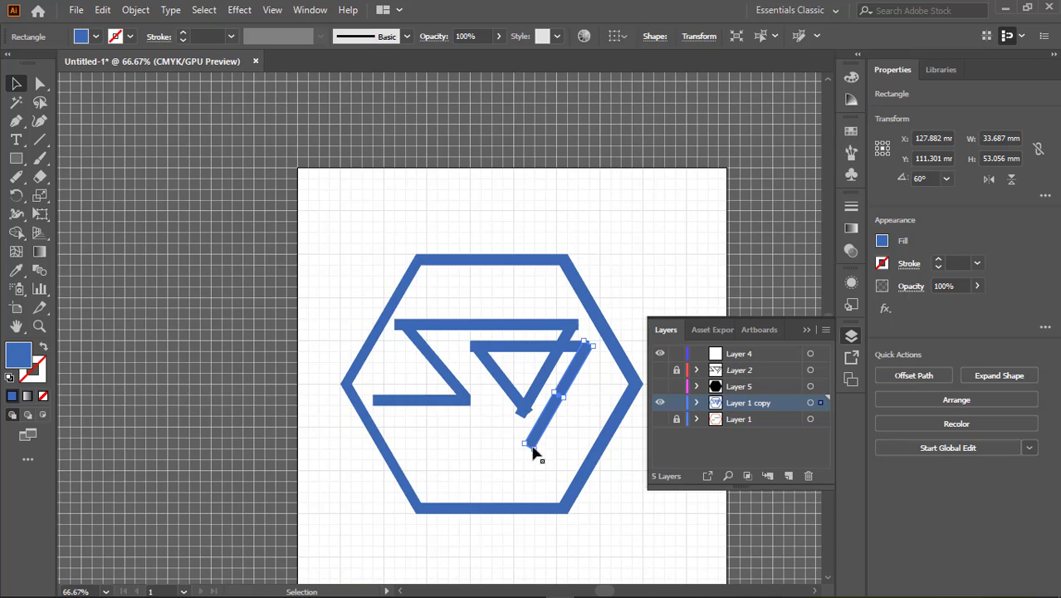
scroll(532, 448, up, 5)
scroll(540, 427, down, 7)
click(512, 397)
- Use Shape Builder on the middle bar's overlapping piece, then select the lower diagonal bar
key(ctrl+a)
key(shift+m)
scroll(539, 318, up, 3)
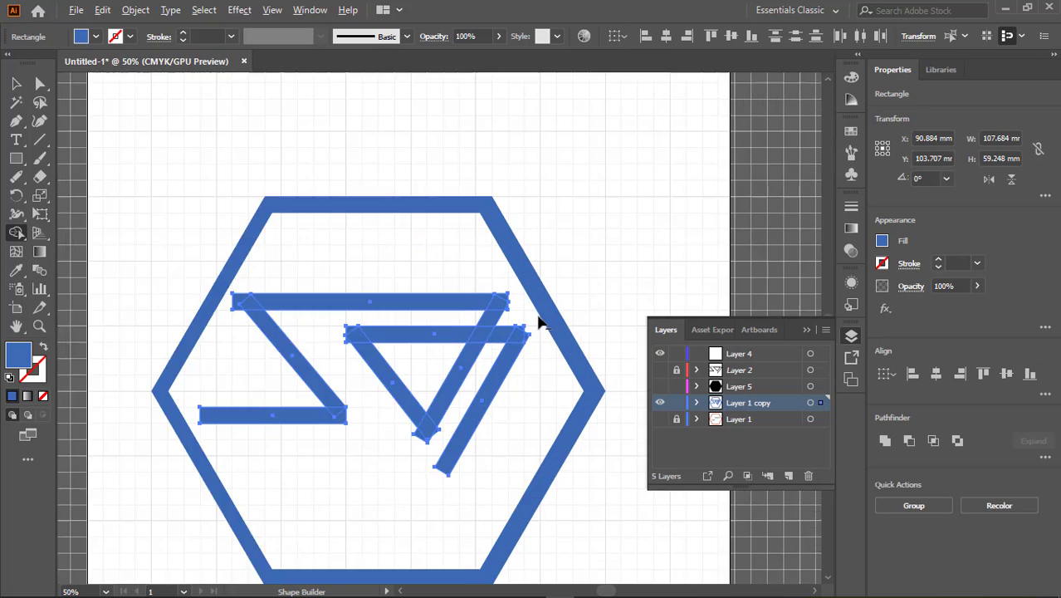
scroll(538, 322, up, 5)
click(561, 391)
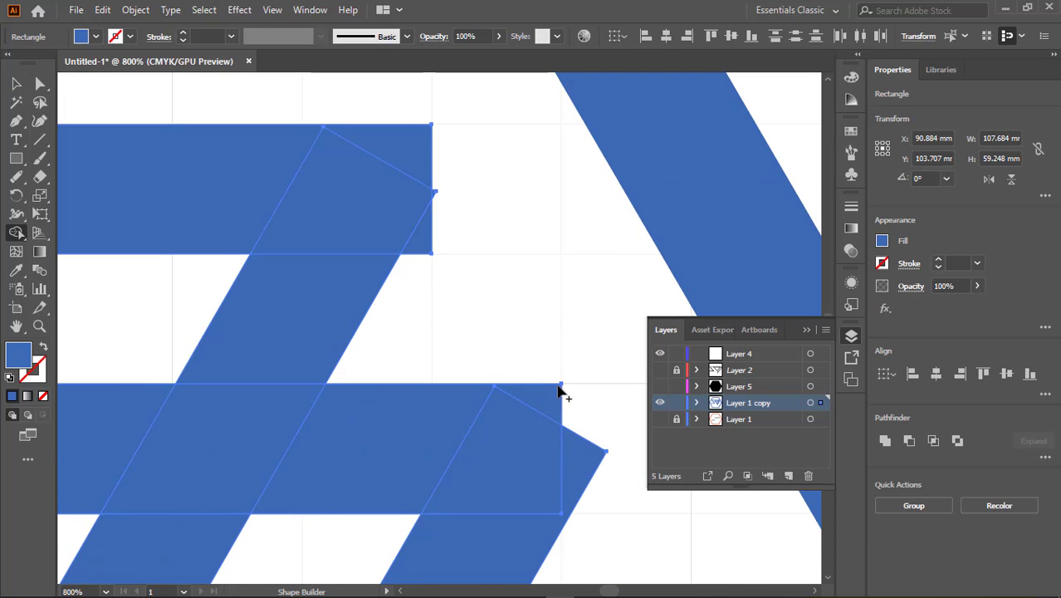
key(v)
scroll(506, 248, down, 3)
click(520, 410)
scroll(494, 405, up, 3)
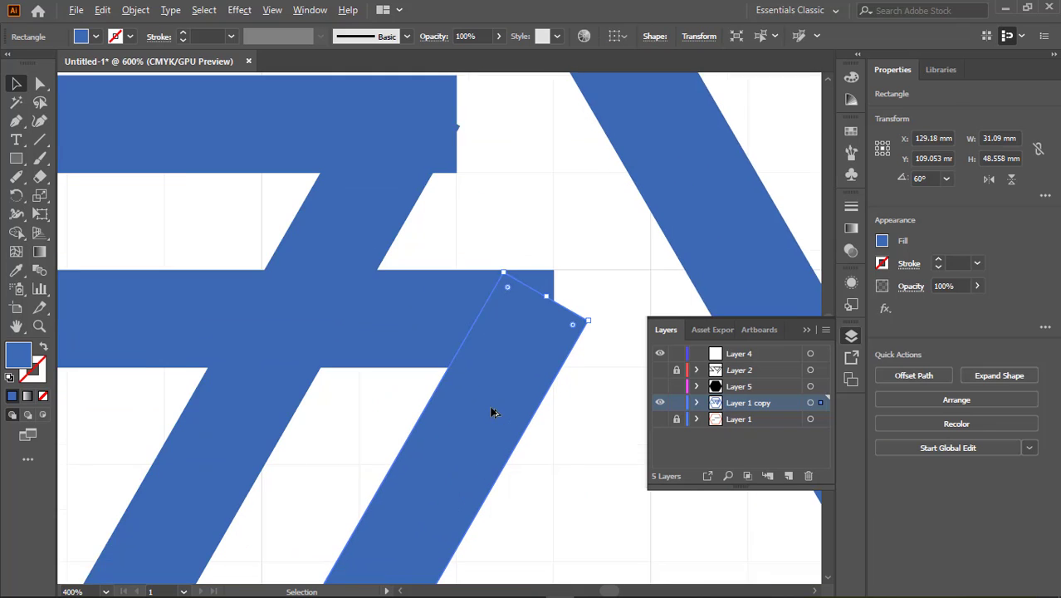
- Draw a thin black vertical cut line and trim the diagonal bar's overhang at it
key(backslash)
drag(575, 309, 573, 358)
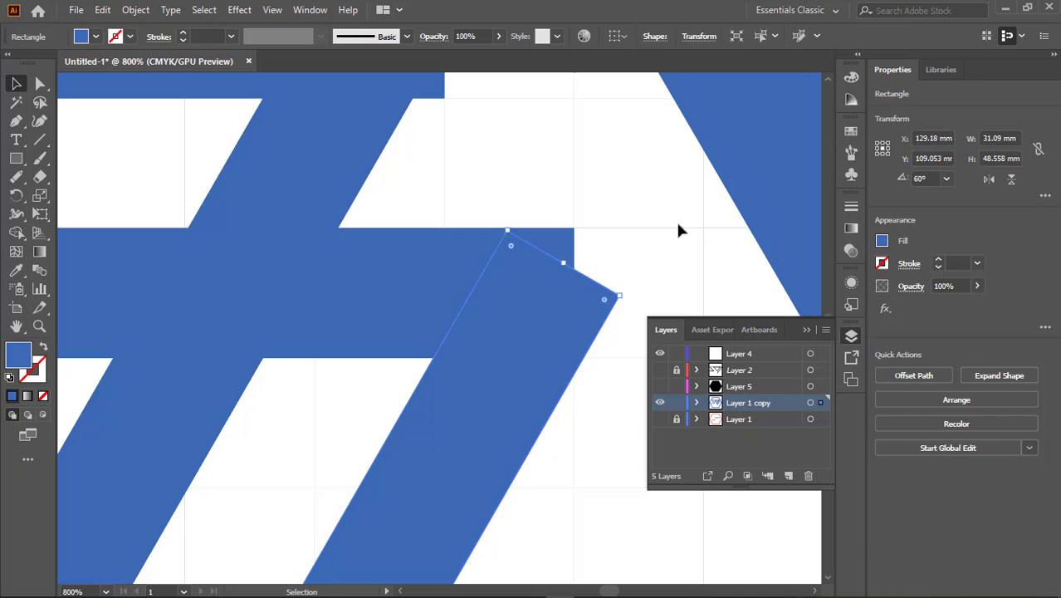
click(183, 33)
drag(556, 170, 619, 396)
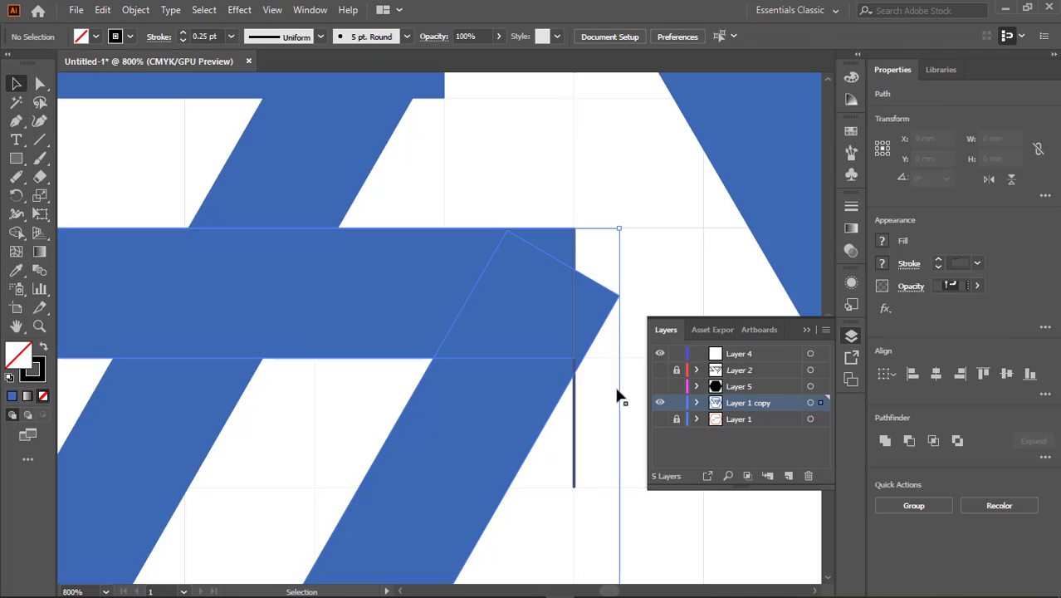
click(16, 233)
drag(596, 311, 305, 244)
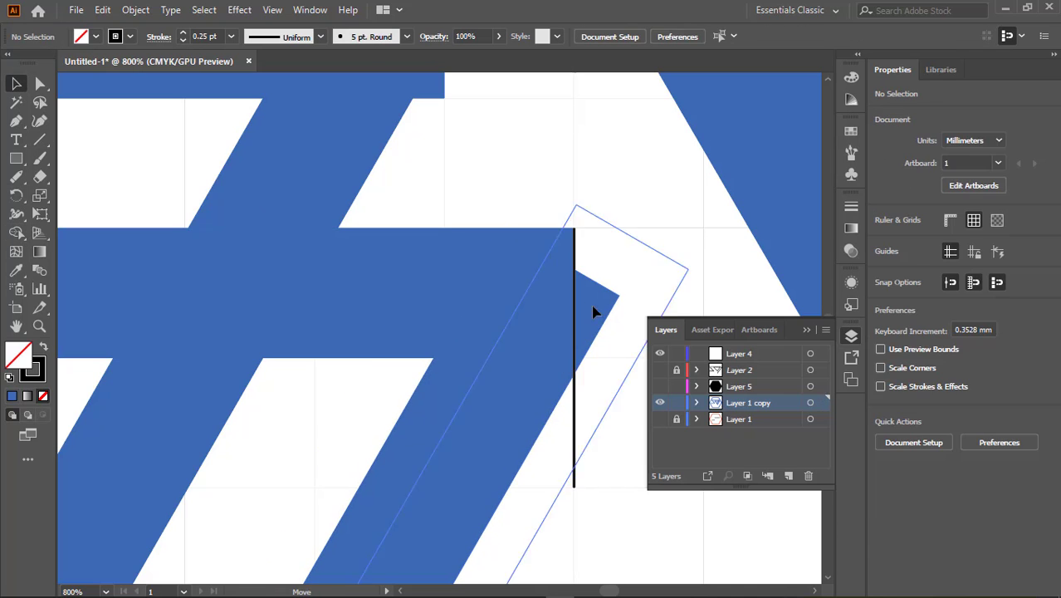
- Nudge the rotated bar right until its corner meets the black cut line
scroll(592, 307, up, 4)
scroll(290, 442, down, 3)
scroll(327, 361, down, 2)
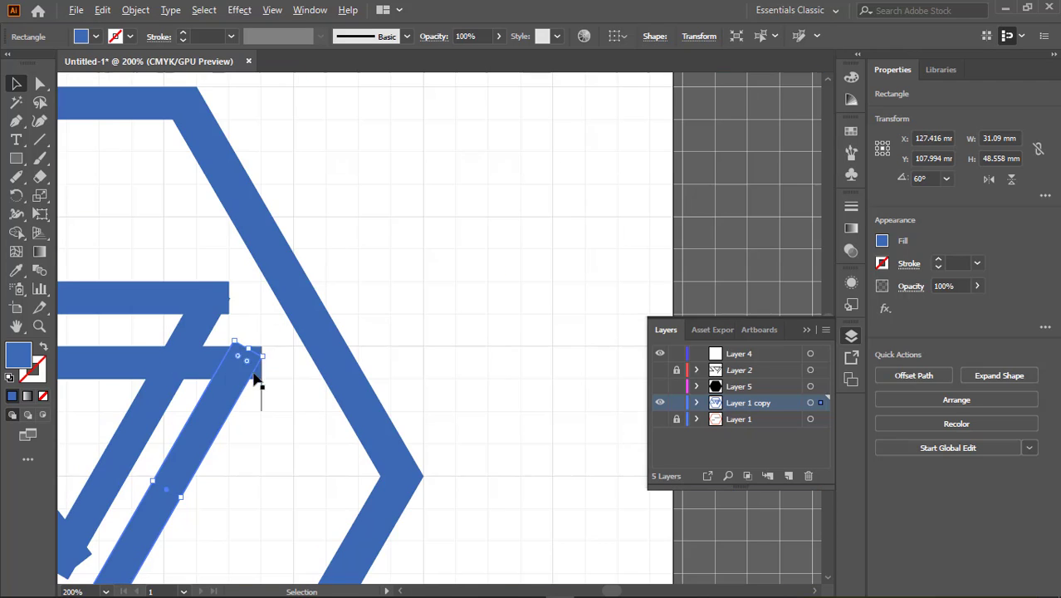
mouse_move(256, 367)
mouse_down()
mouse_move(261, 391)
mouse_move(237, 380)
mouse_up()
scroll(260, 391, up, 3)
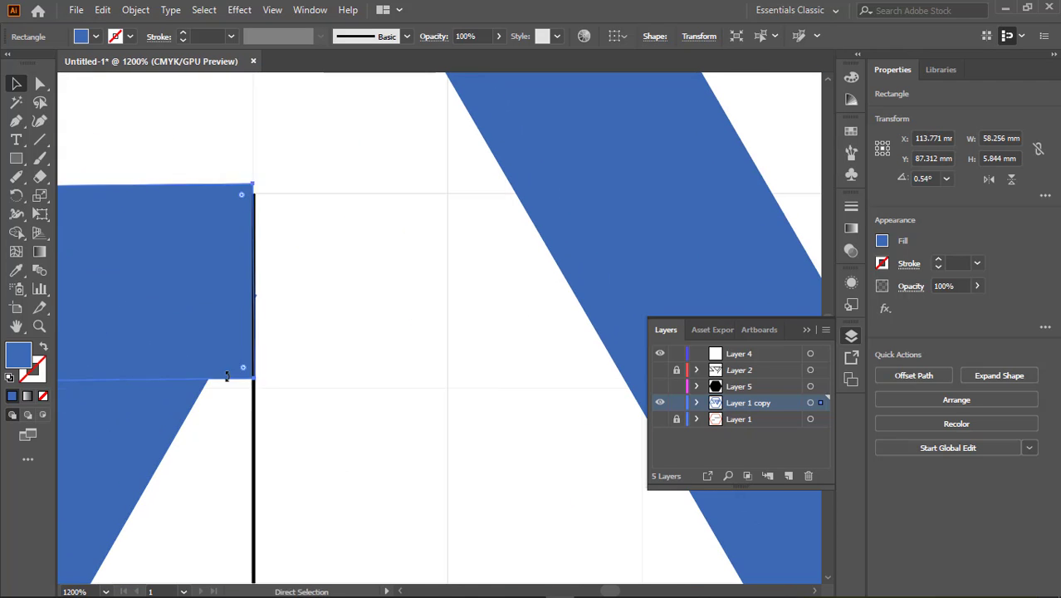
scroll(332, 308, down, 3)
scroll(284, 327, up, 2)
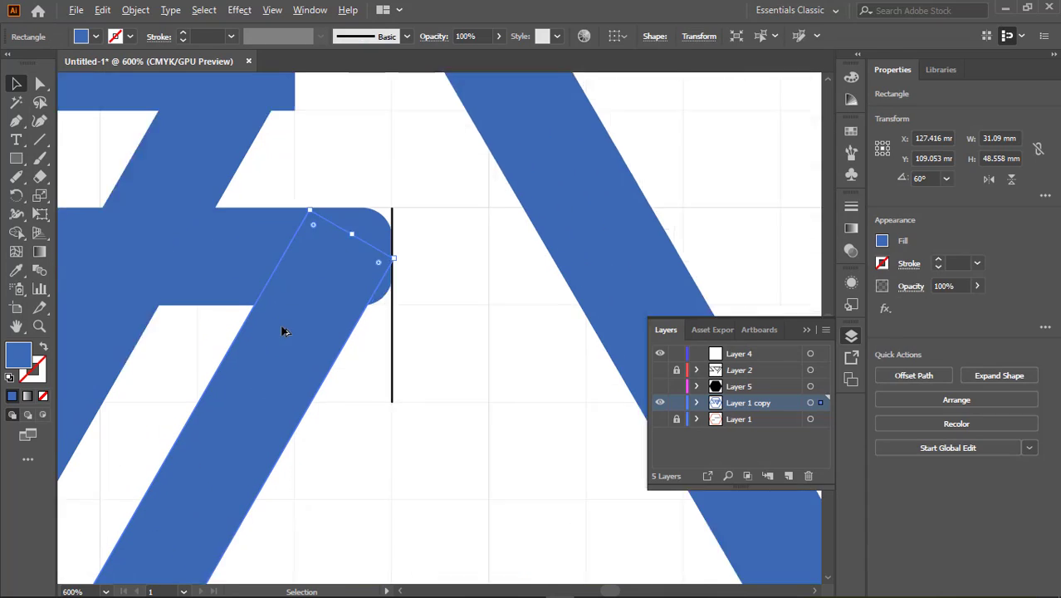
drag(340, 324, 431, 319)
scroll(395, 282, up, 2)
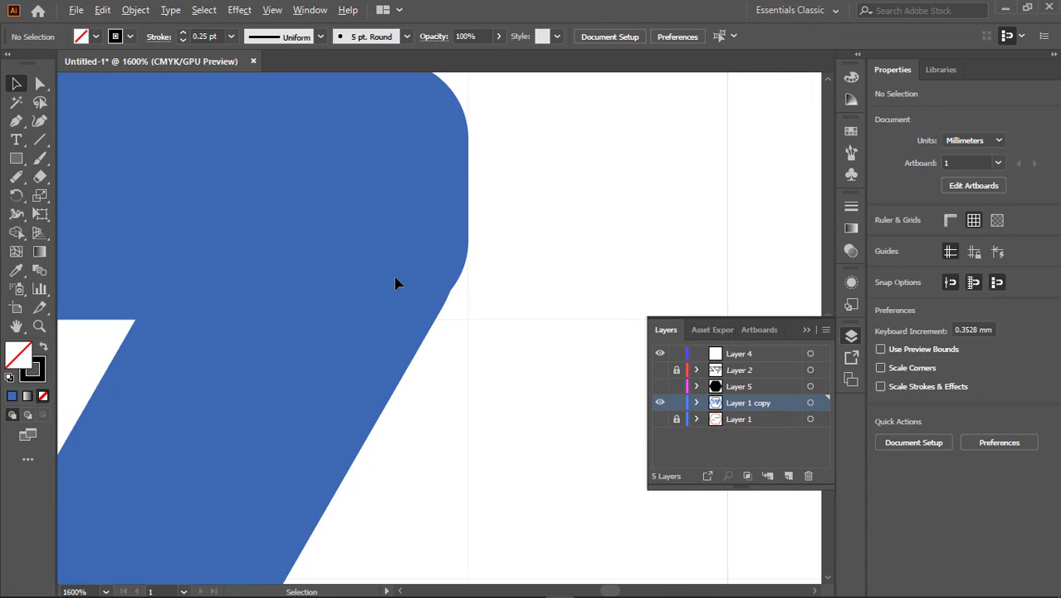
scroll(535, 239, down, 4)
scroll(539, 303, down, 1)
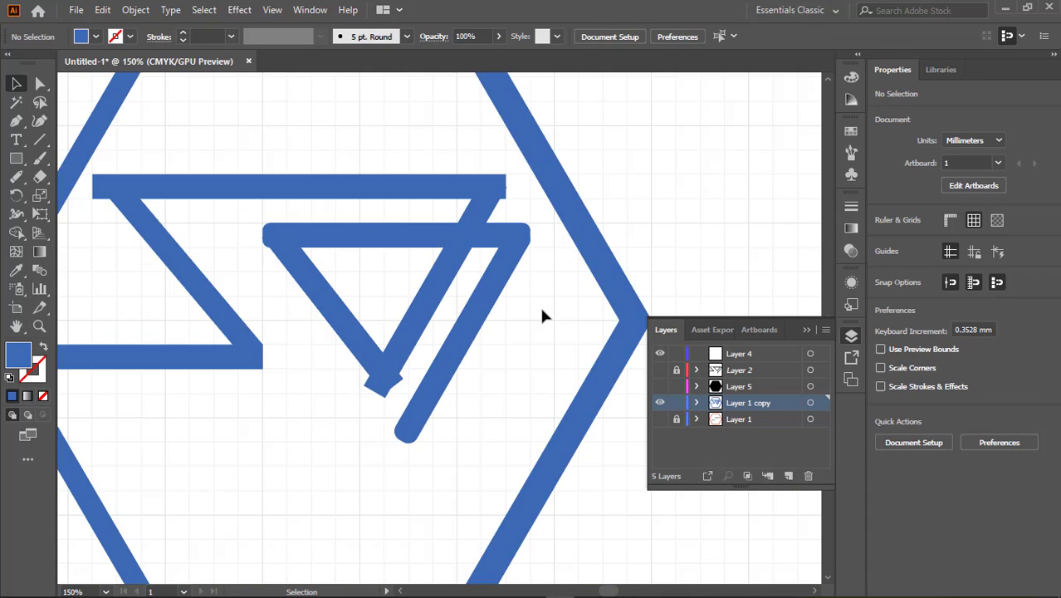
scroll(431, 333, up, 2)
- Round the corners of the rotated diagonal bar with its live corner widgets
click(502, 409)
scroll(515, 390, down, 5)
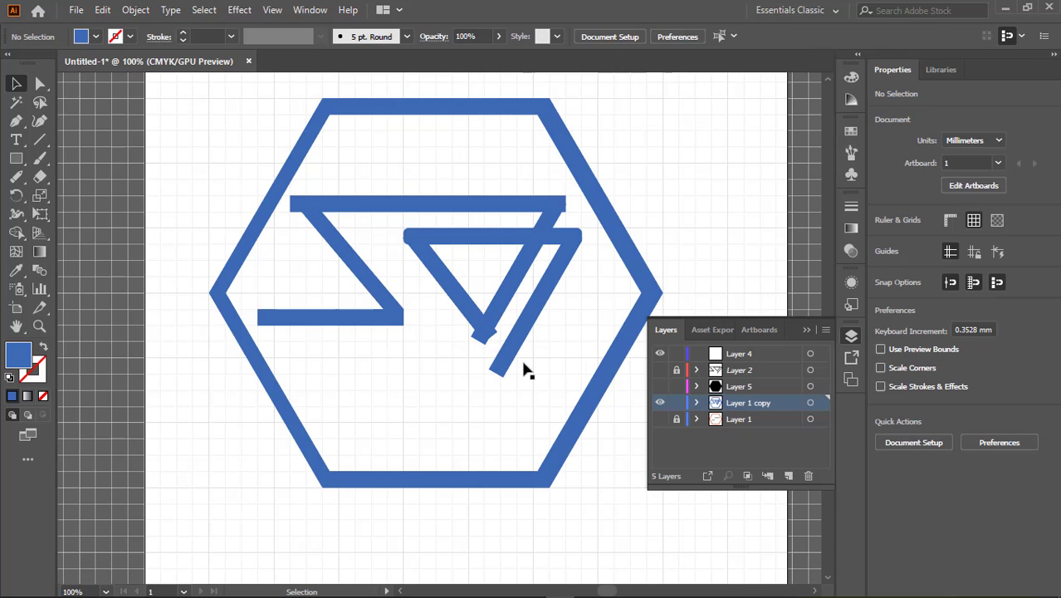
click(404, 235)
scroll(465, 231, up, 7)
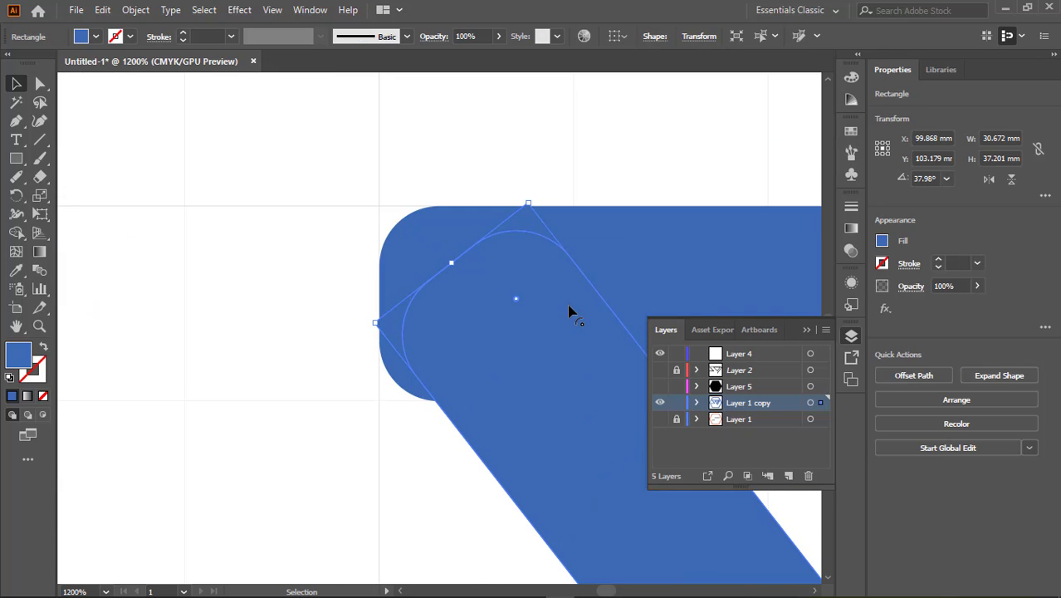
drag(568, 311, 402, 360)
scroll(457, 336, down, 1)
scroll(502, 379, up, 2)
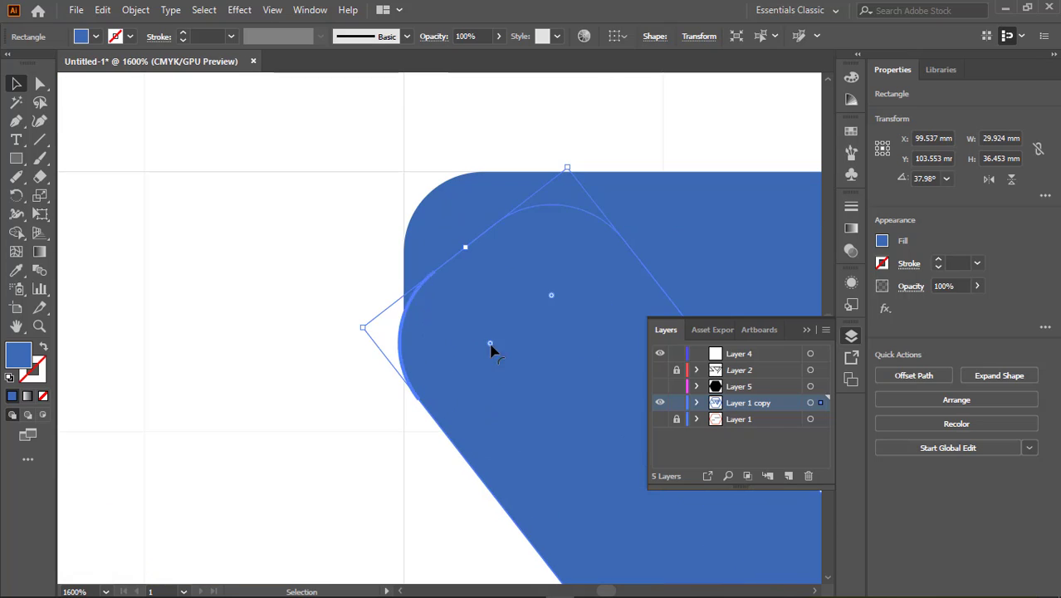
- Realign the diagonal bar with the rounded end of the triangle's top bar
click(287, 322)
scroll(287, 321, down, 4)
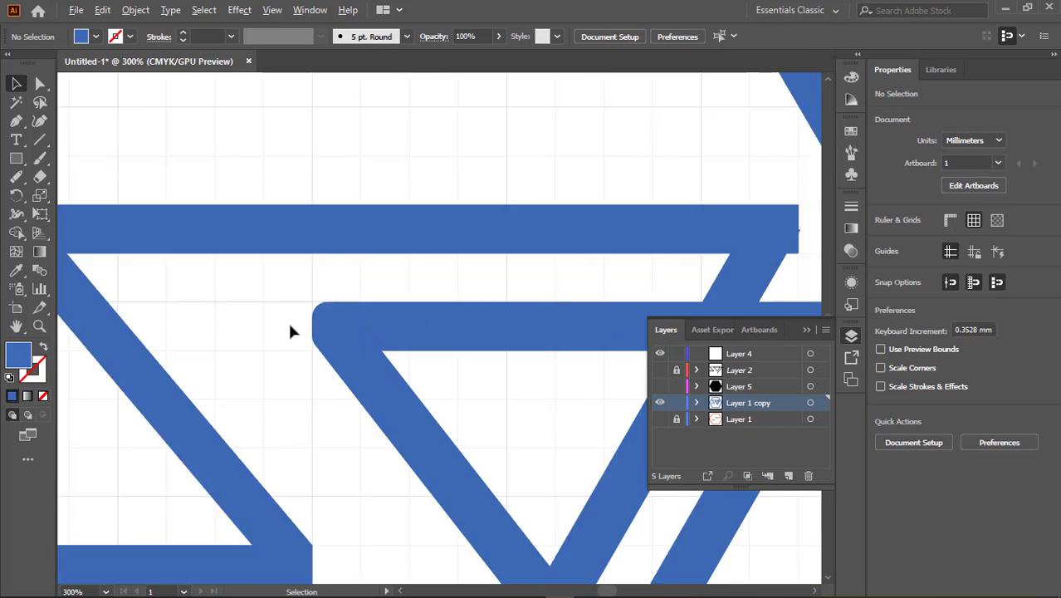
scroll(287, 322, down, 2)
click(287, 321)
scroll(498, 332, up, 5)
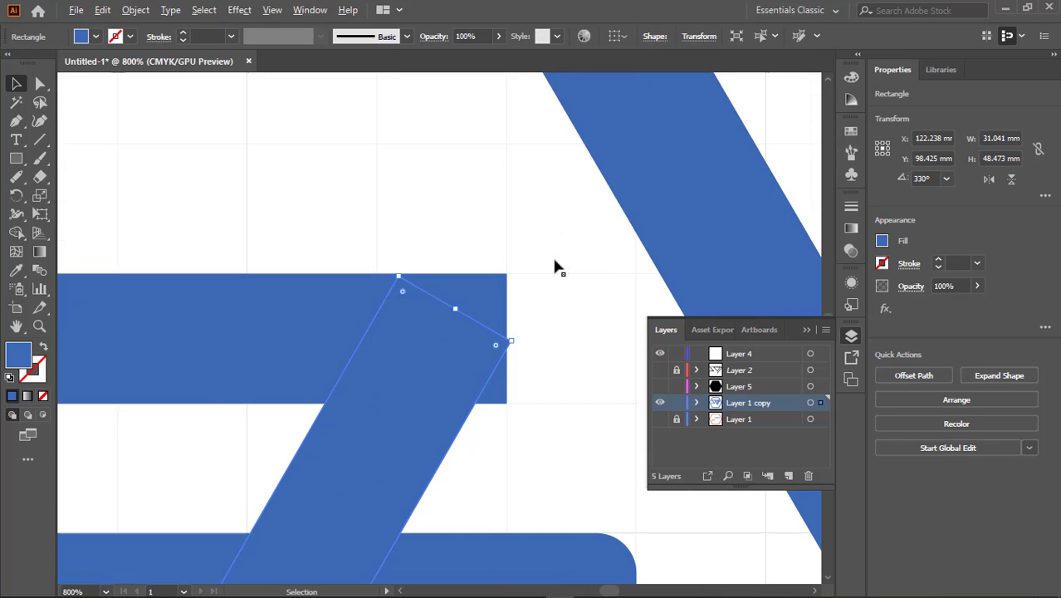
click(431, 388)
drag(453, 387, 493, 349)
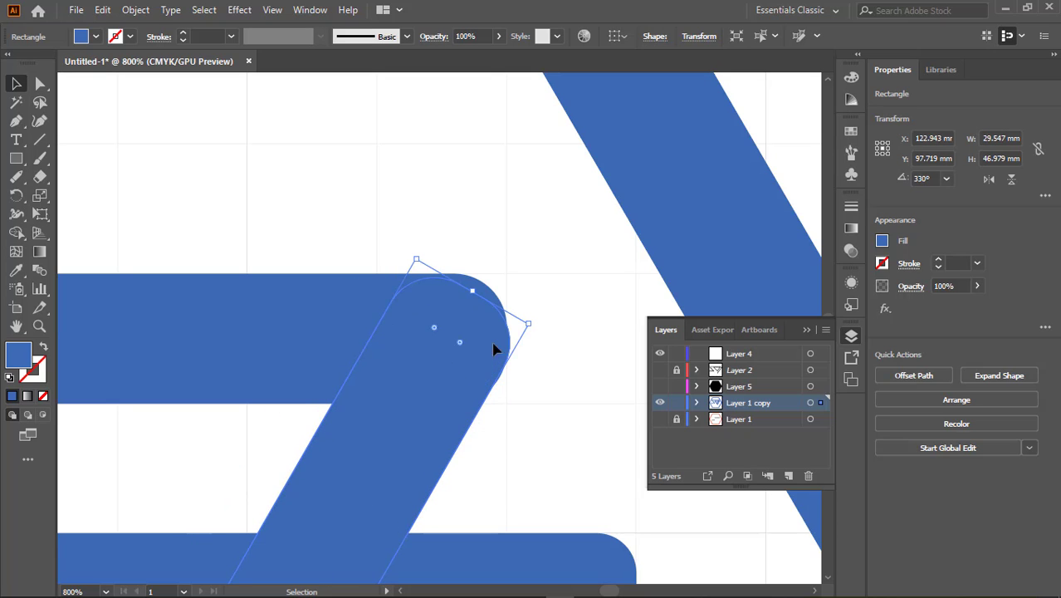
scroll(584, 327, down, 3)
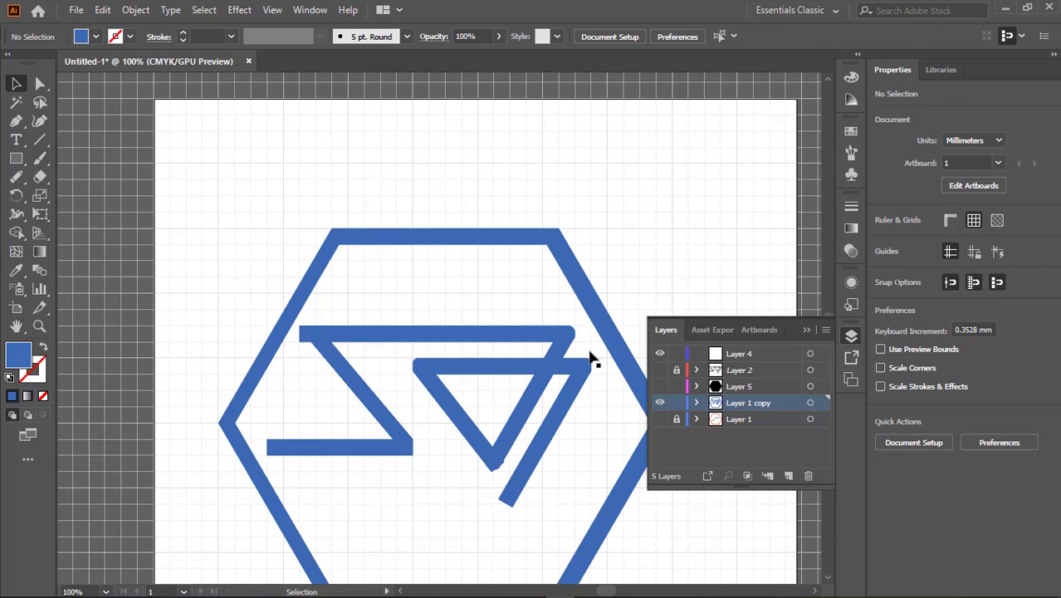
scroll(497, 465, up, 2)
- Check the V's left diagonal and the bottom bar, then view the whole artboard
click(428, 389)
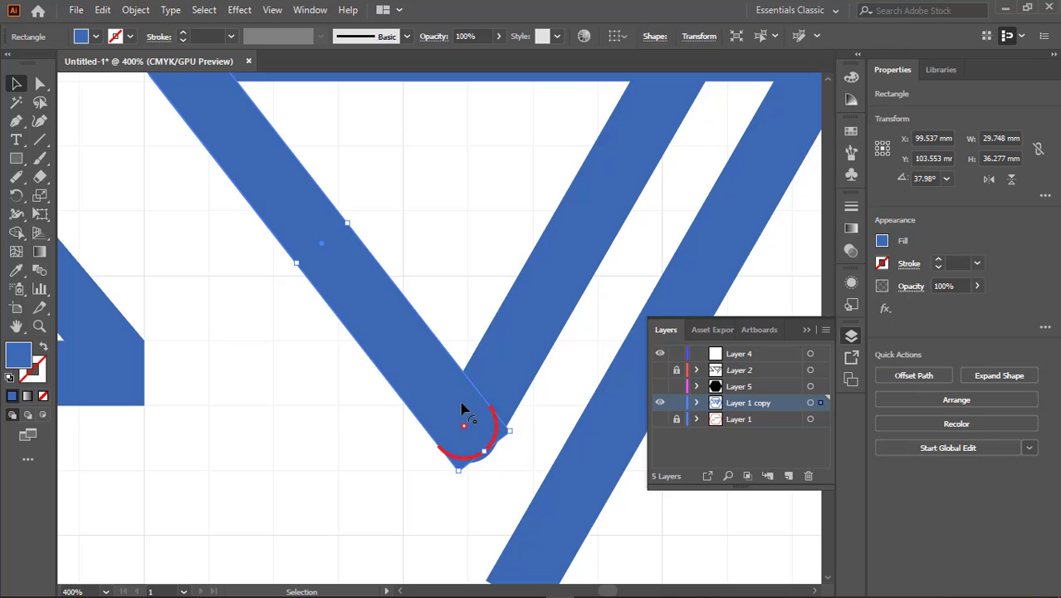
key(ctrl+shift+a)
click(473, 425)
click(378, 433)
key(ctrl+0)
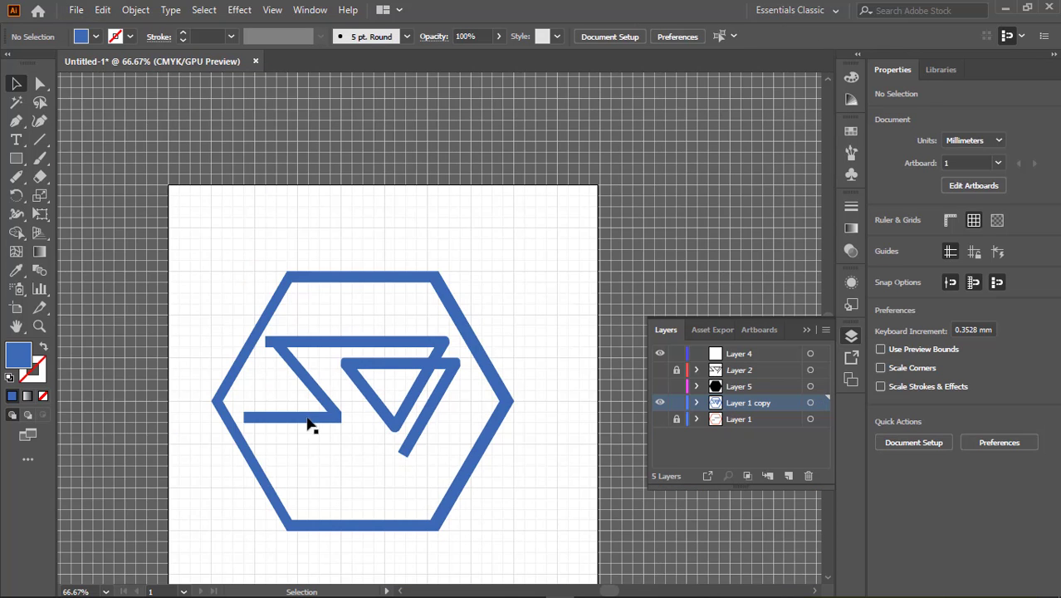
scroll(349, 448, up, 2)
scroll(403, 473, down, 2)
scroll(287, 480, up, 4)
click(405, 468)
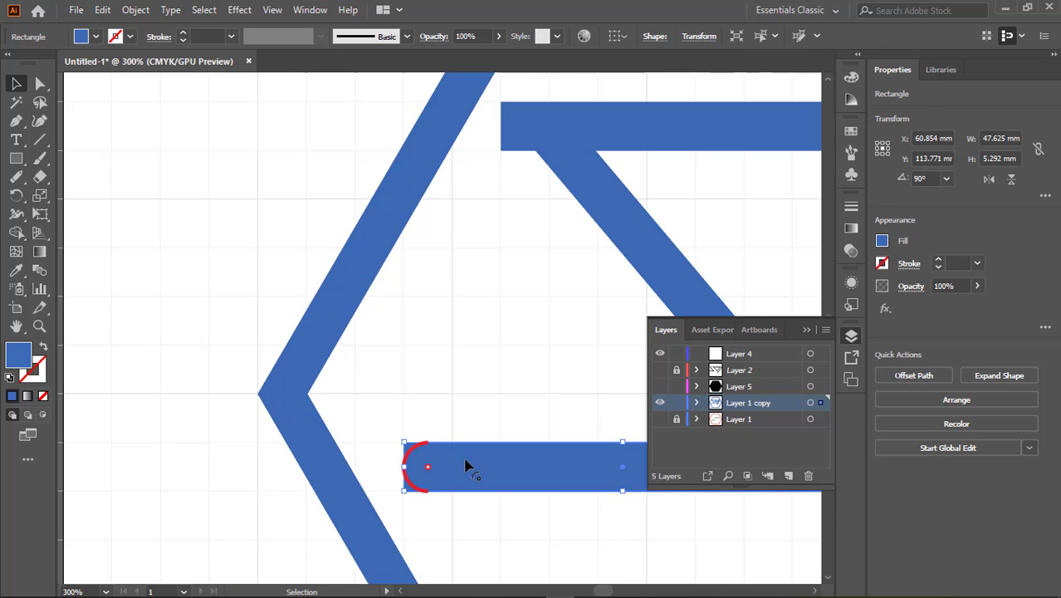
key(ctrl+shift+a)
scroll(616, 476, down, 2)
scroll(616, 477, down, 1)
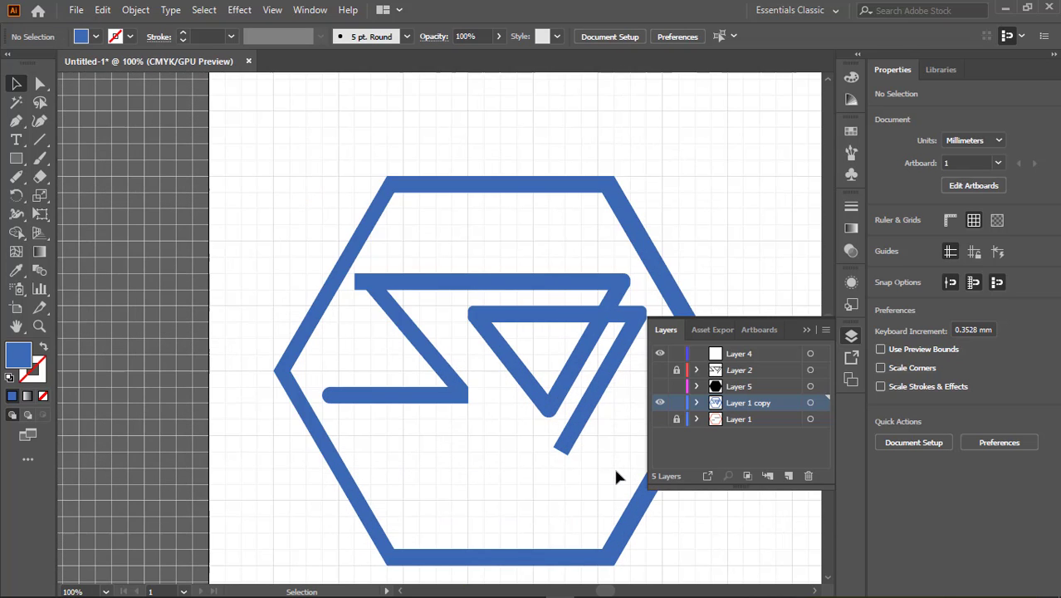
- Add 36 pt 'JOHN VIPER' text and place it below the SV mark
key(t)
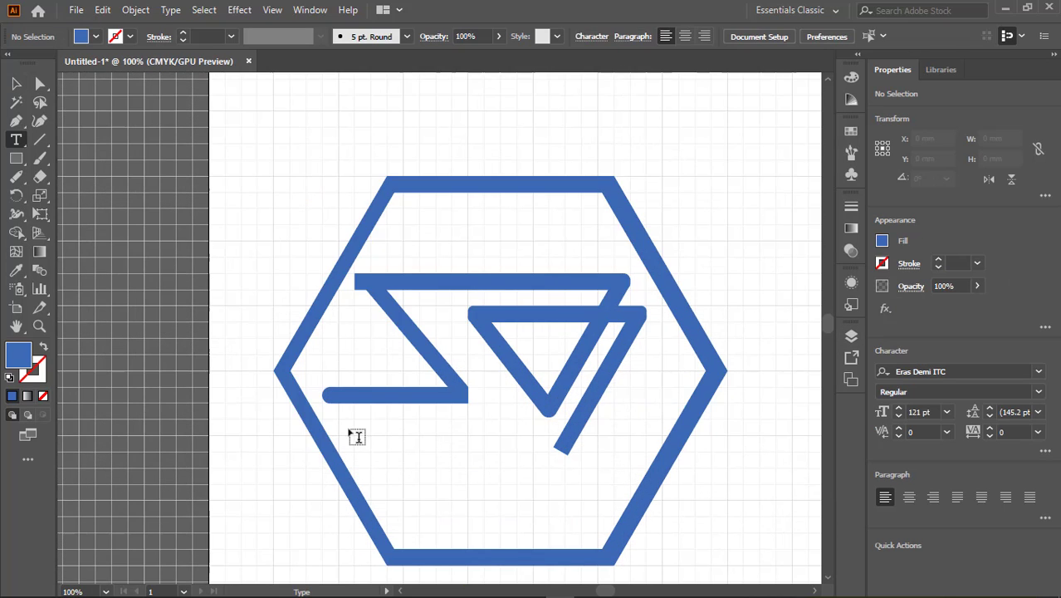
click(355, 437)
click(769, 37)
click(790, 260)
text(JO)
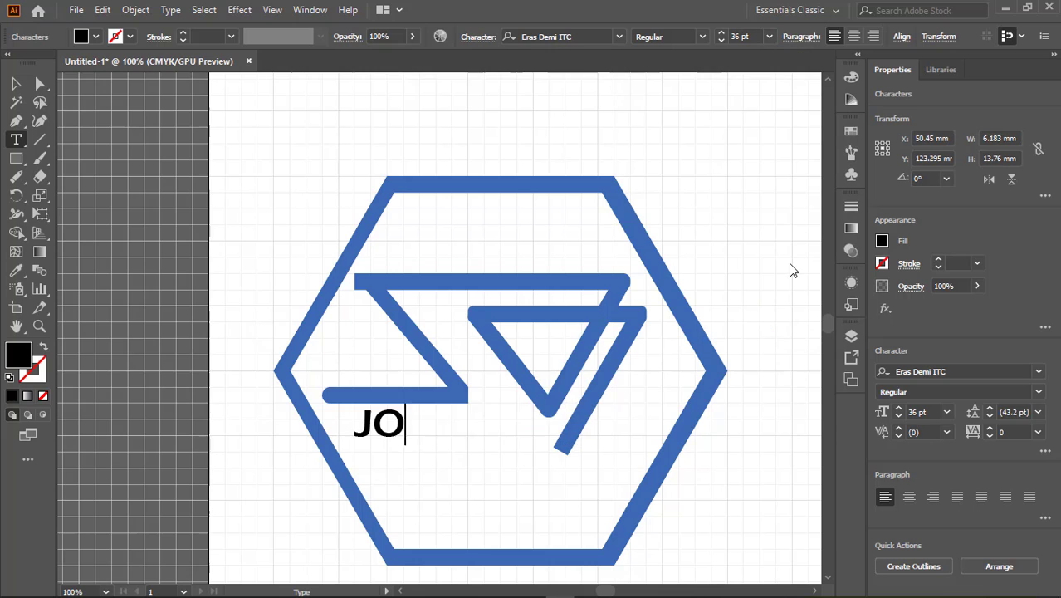
text(ER)
key(Escape)
drag(482, 429, 500, 460)
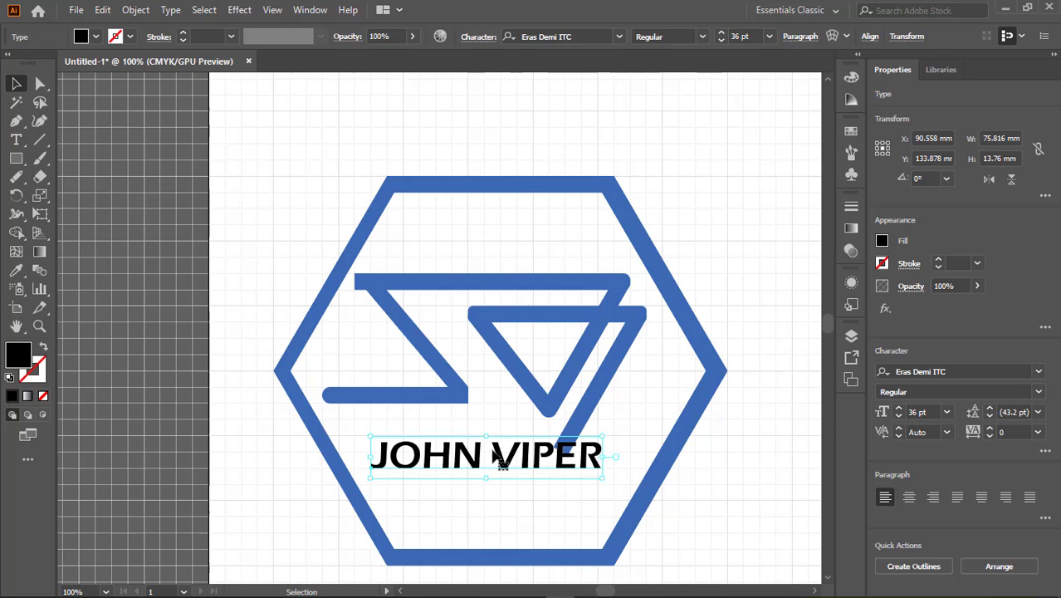
- Colour the name text with the logo's blue using the Eyedropper
scroll(572, 394, up, 3)
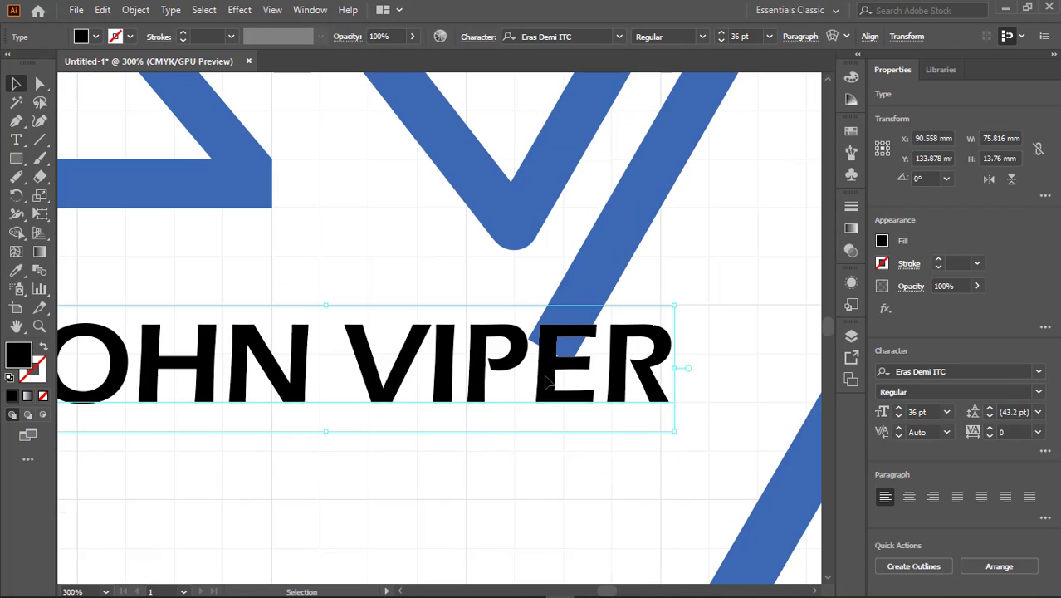
scroll(557, 389, down, 2)
key(i)
click(280, 282)
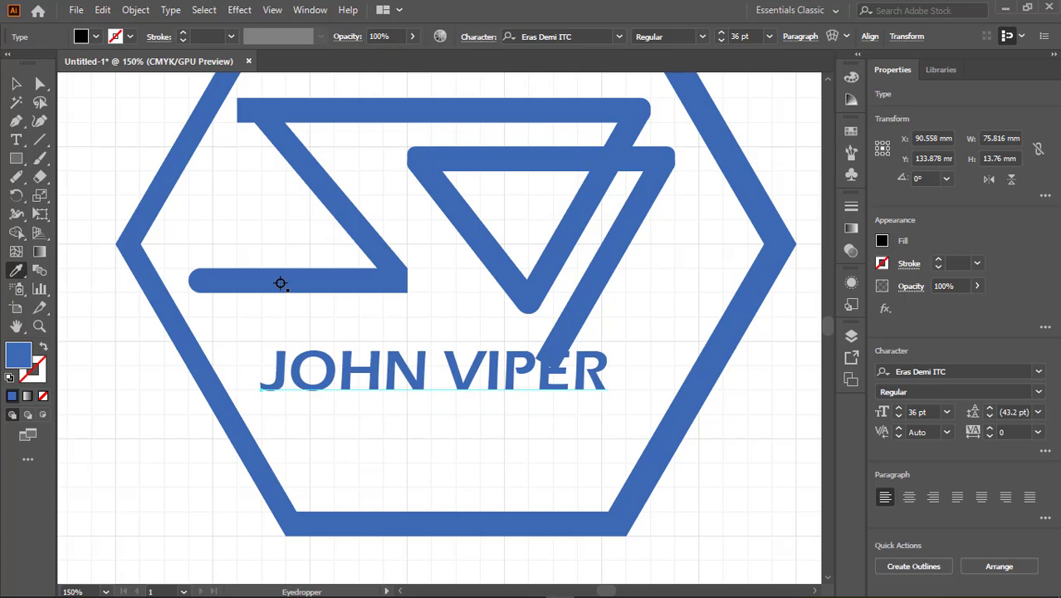
key(v)
click(664, 332)
- Select the inner logo and text together and merge the diagonal bar's overlap region
click(857, 337)
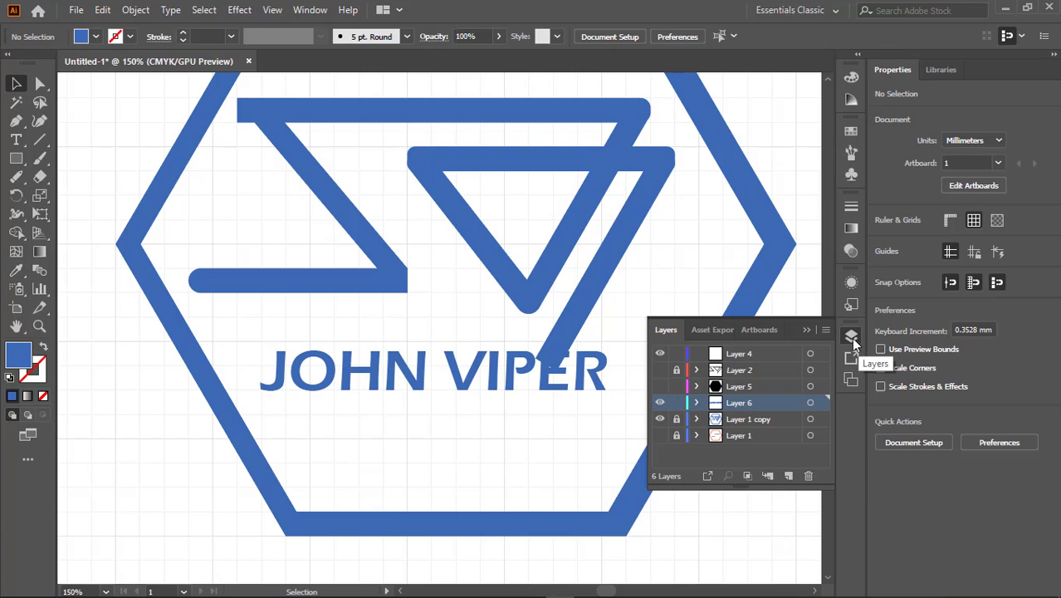
click(612, 313)
click(14, 234)
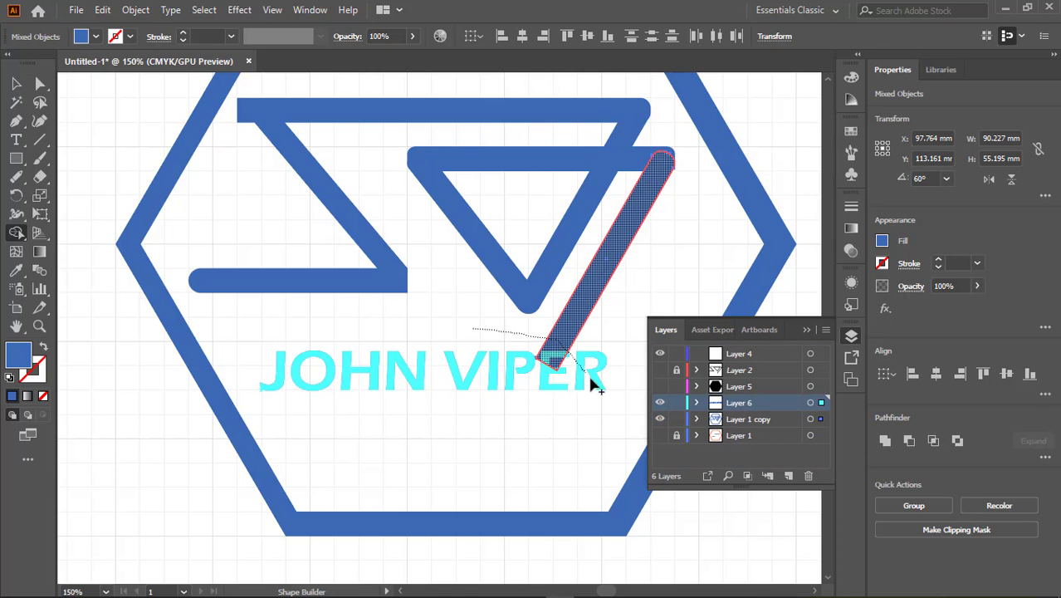
key(v)
key(shift+m)
scroll(558, 365, up, 3)
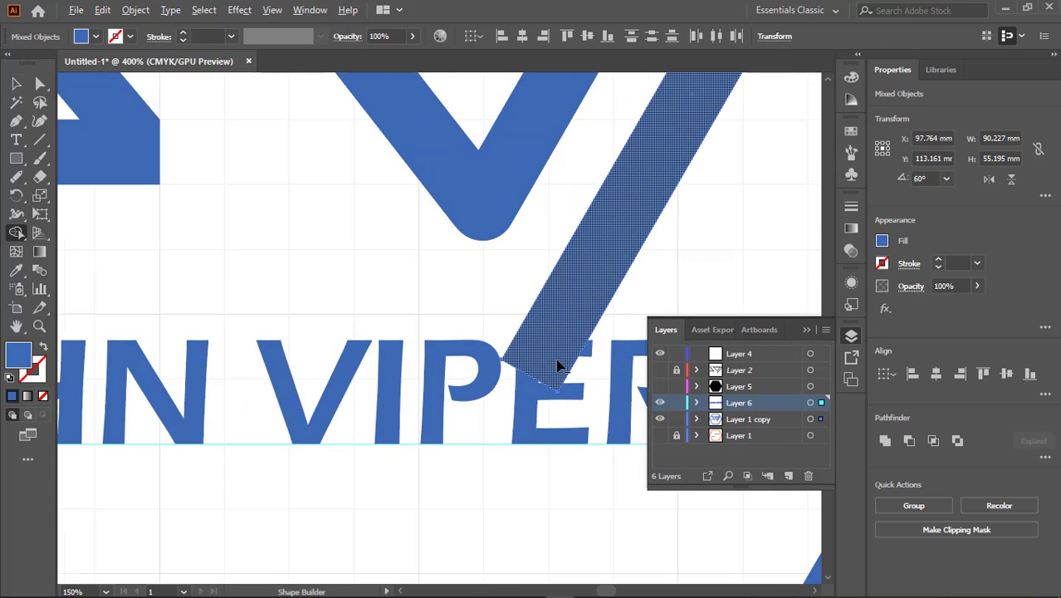
click(558, 365)
key(v)
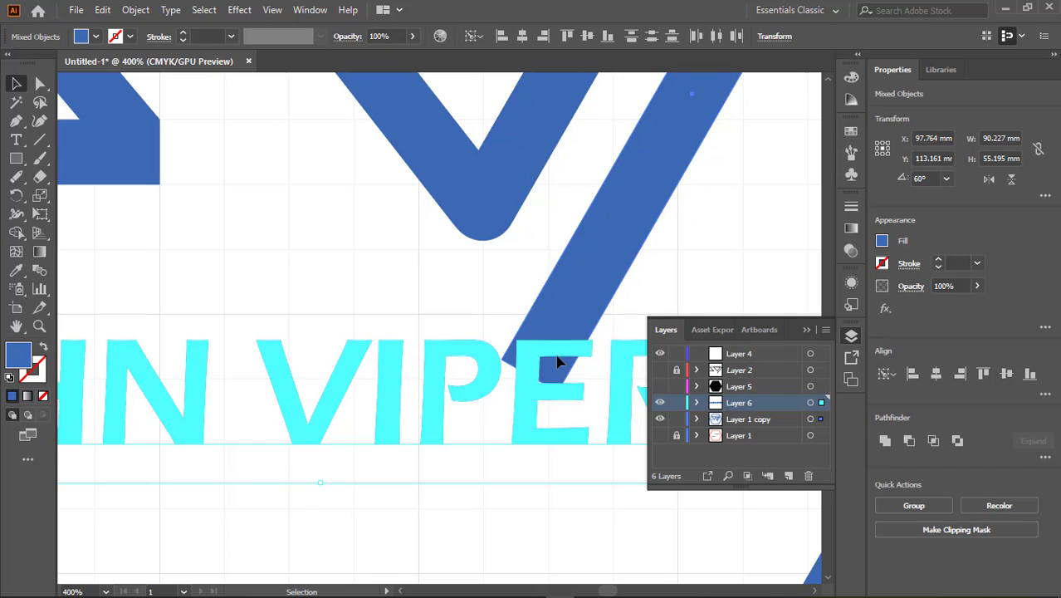
key(ctrl+shift+a)
- Remove the diagonal stroke's rounded end below the cut with Shape Builder
click(516, 367)
click(689, 289)
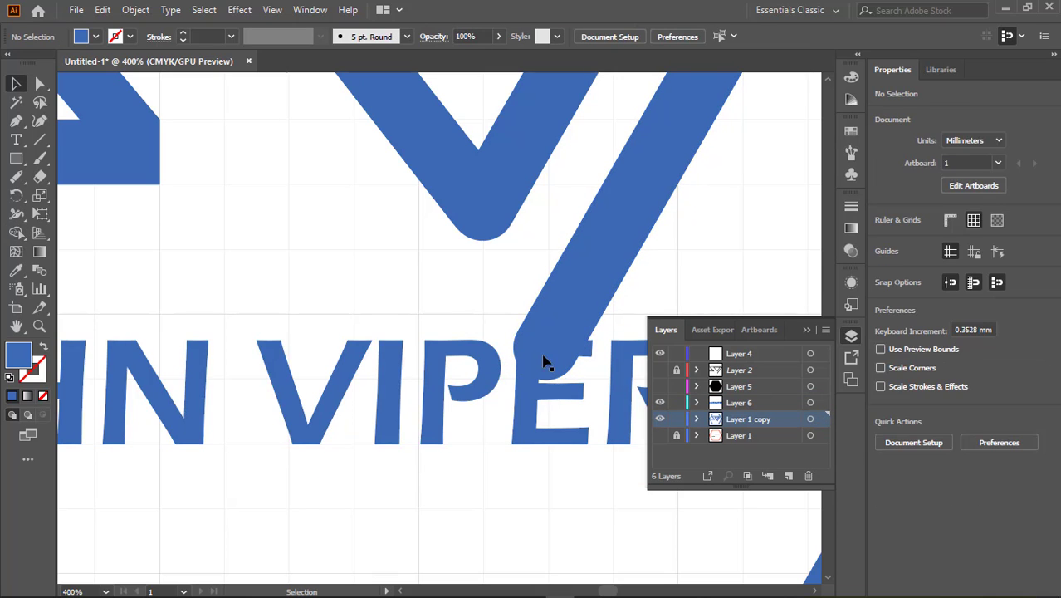
click(544, 361)
key(backslash)
key(ctrl+shift+a)
key(v)
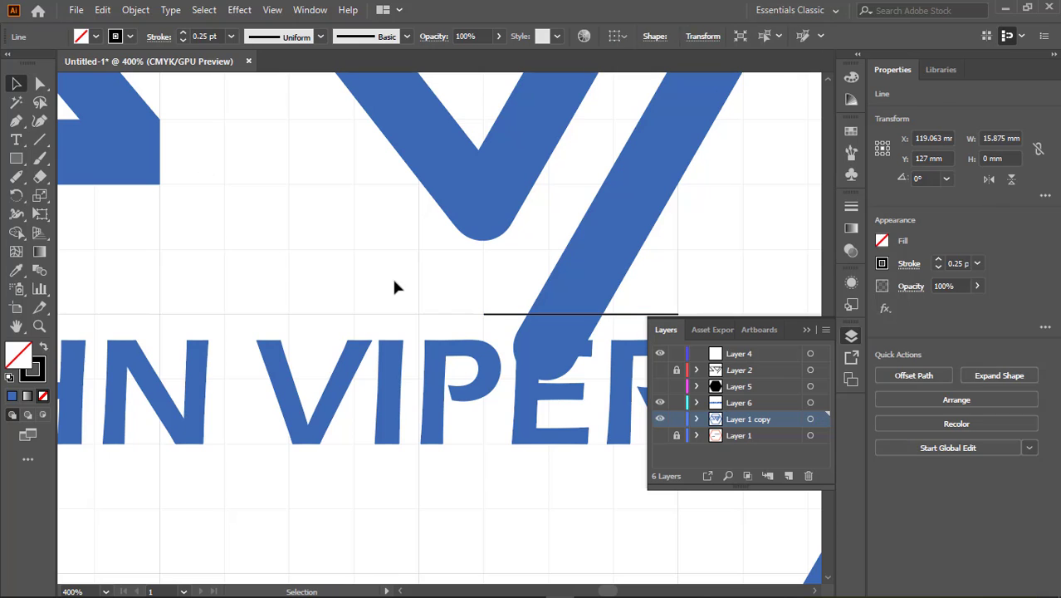
key(ctrl+a)
key(shift+m)
click(540, 338)
- Select and clear away the small leftover end-cap piece
key(v)
key(ctrl+shift+a)
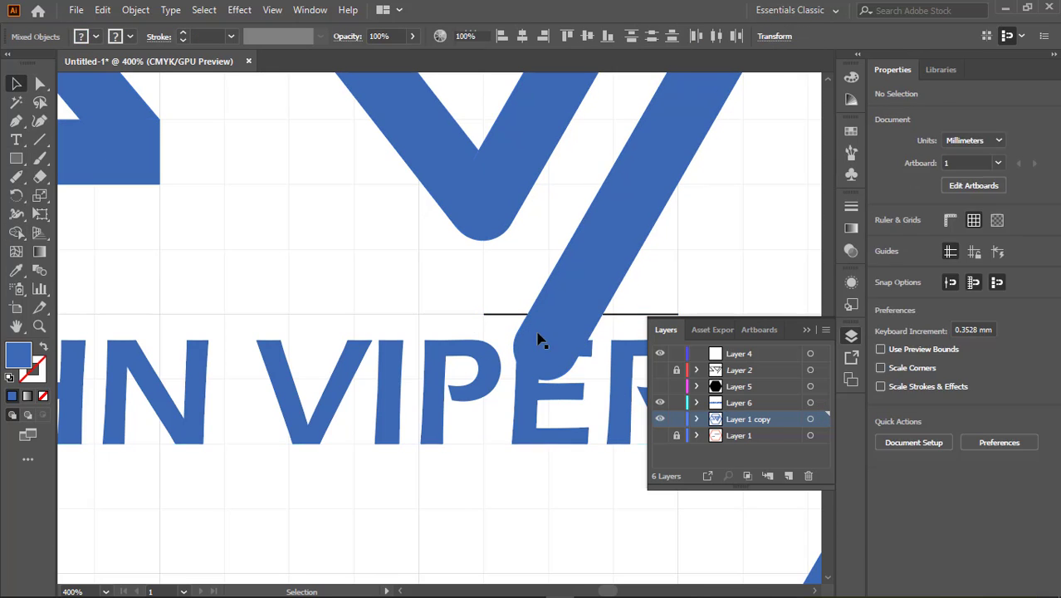
click(572, 346)
key(ctrl+2)
click(556, 350)
key(ctrl+shift+a)
scroll(506, 318, down, 2)
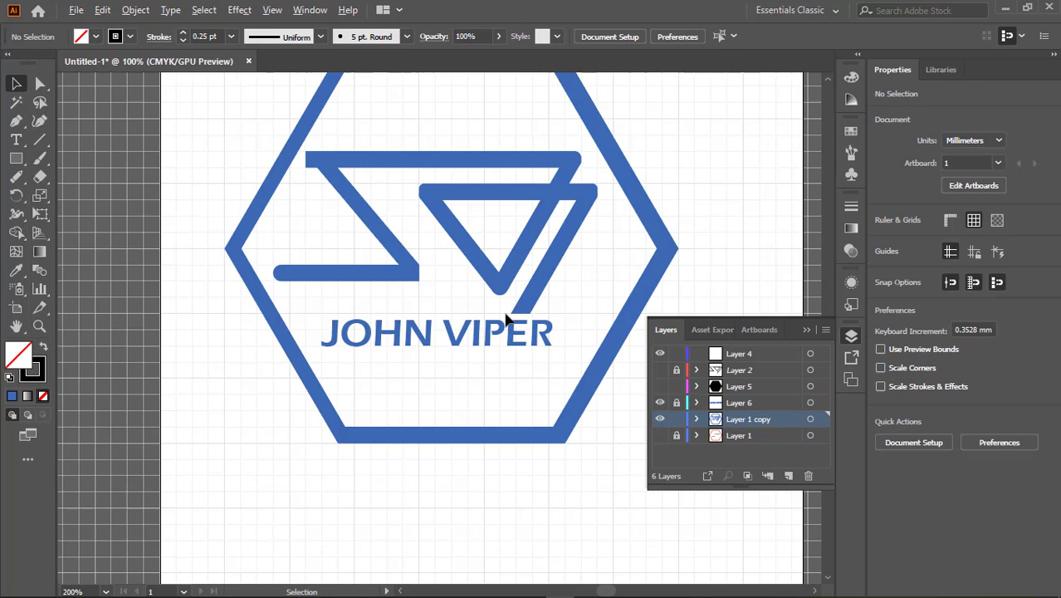
scroll(274, 274, up, 4)
click(350, 274)
- Slant the lower bar's left end by cutting off the triangle beyond a diagonal line
key(ctrl+shift+a)
key(backslash)
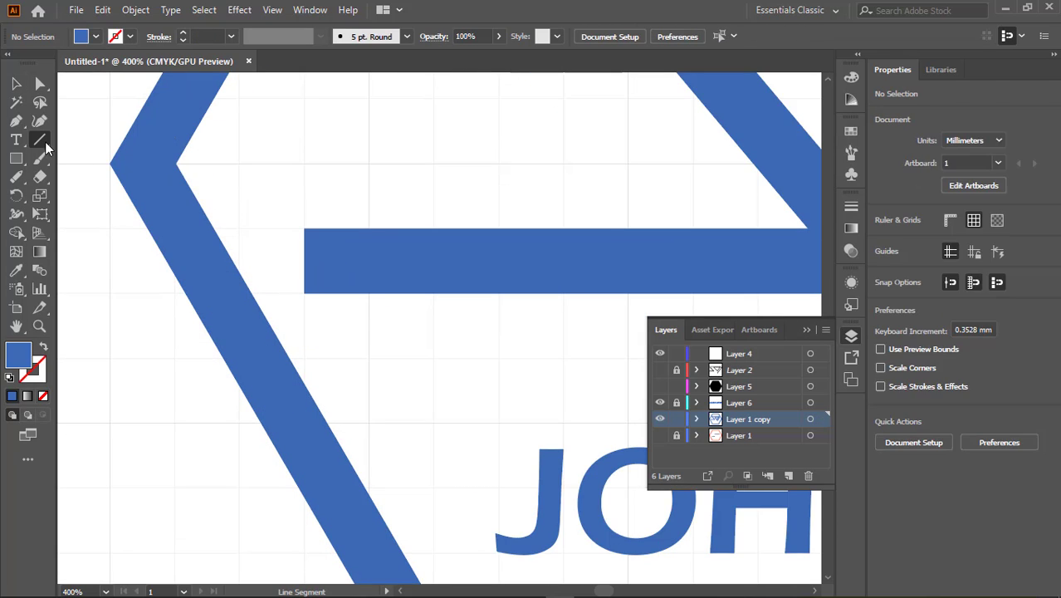
click(550, 357)
click(568, 350)
drag(365, 229, 303, 292)
key(ctrl+a)
key(shift+m)
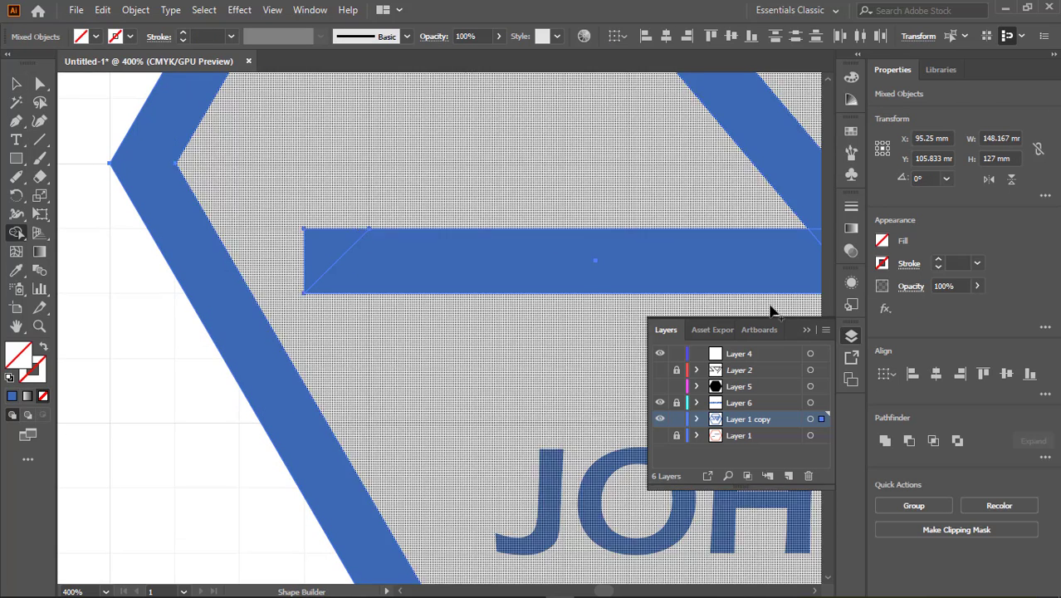
alt+click(311, 249)
key(v)
key(ctrl+shift+a)
- Give the top bar's left end an angled cut by removing the triangle past a diagonal line
alt+scroll(327, 104, up, 5)
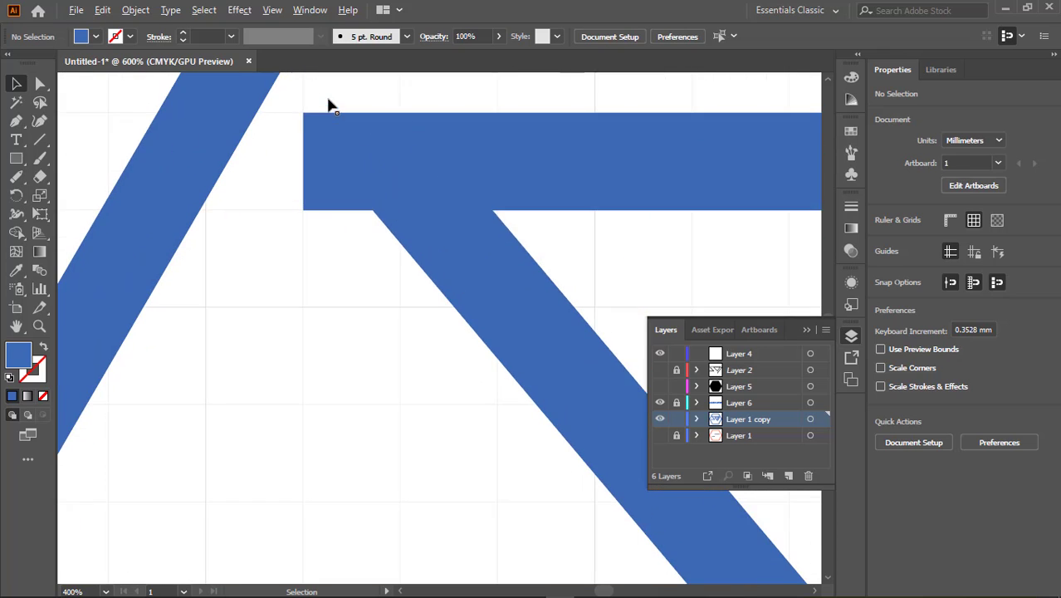
key(backslash)
click(344, 209)
key(Escape)
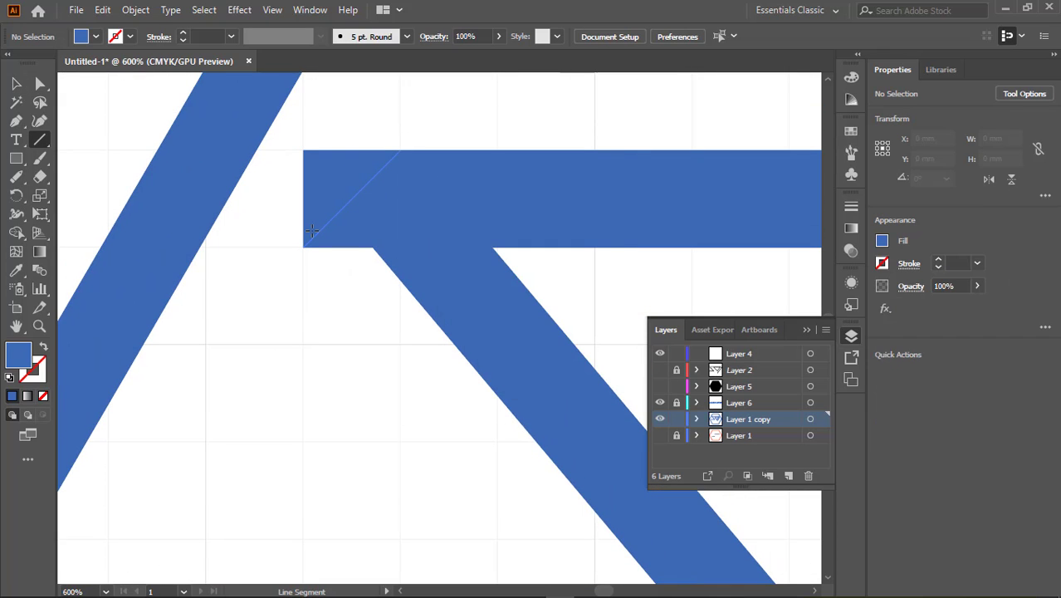
drag(307, 239, 400, 150)
key(ctrl+a)
key(shift+m)
alt+click(332, 199)
key(v)
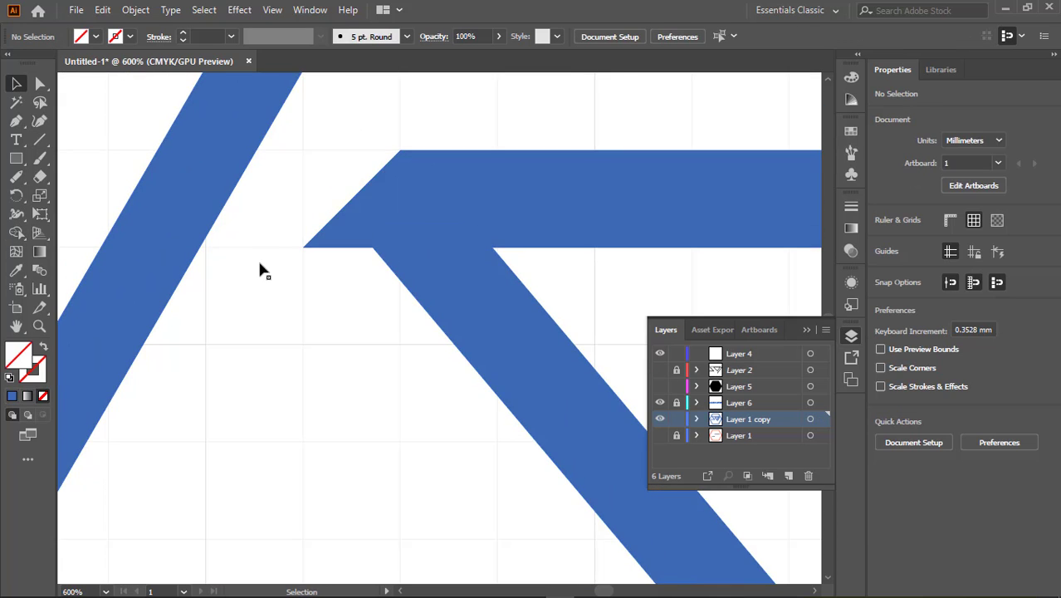
- Select the JOHN VIPER text, hide the Layers panel, and deselect
alt+scroll(262, 264, down, 5)
click(446, 431)
alt+scroll(446, 432, up, 1)
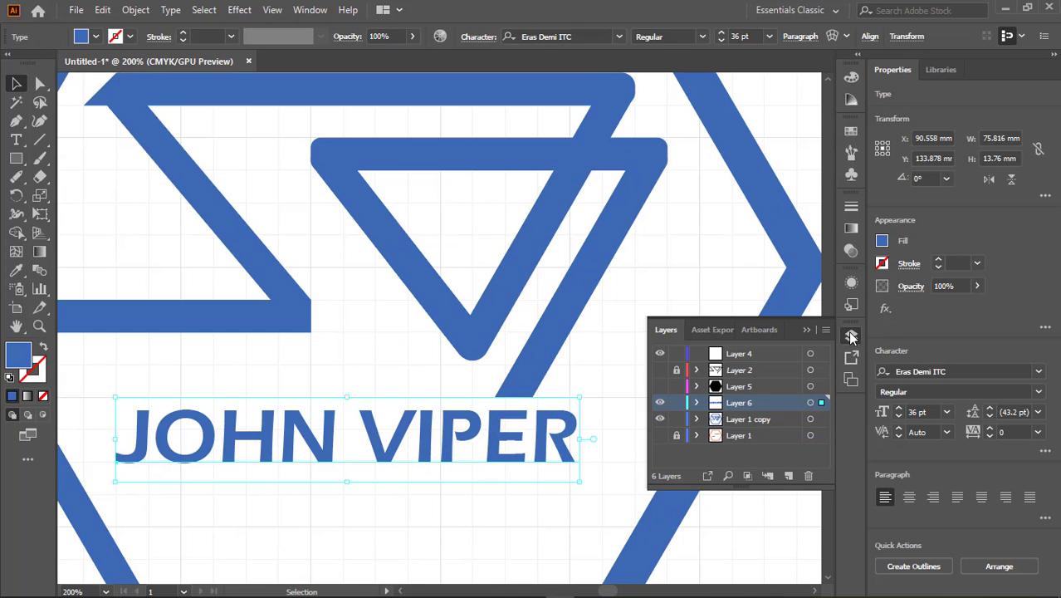
click(850, 336)
click(627, 395)
- Increase the JOHN VIPER font size toward 48.46 pt, shift it left and scale it up
alt+scroll(627, 396, down, 3)
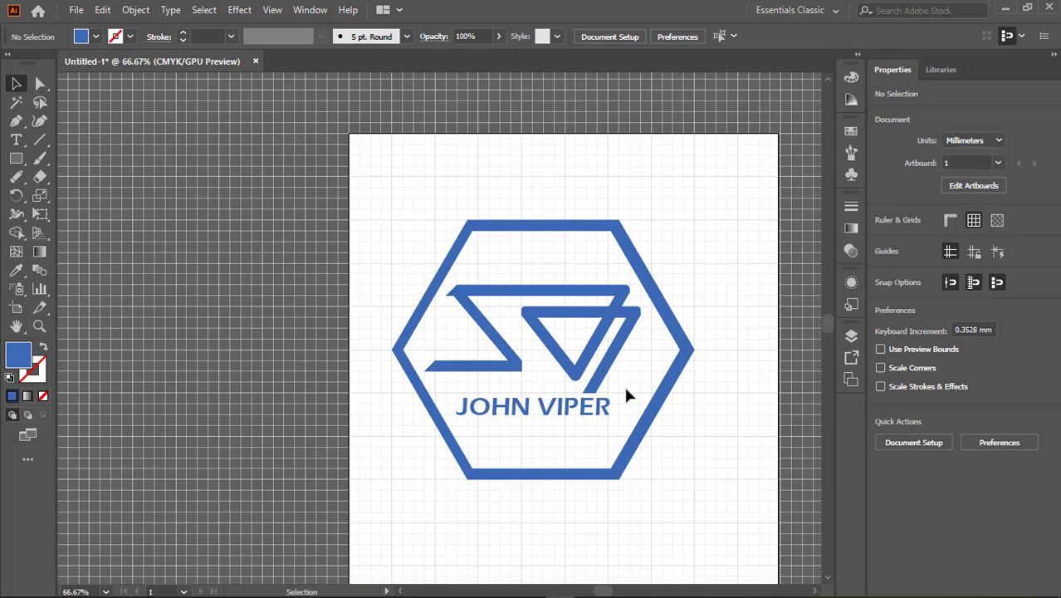
click(603, 407)
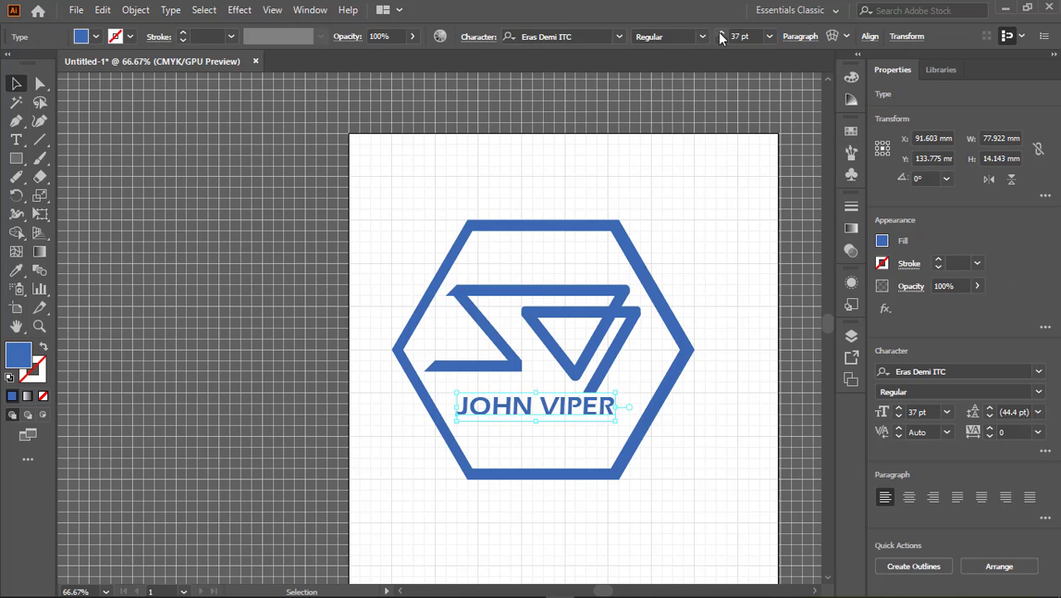
click(721, 35)
click(721, 33)
click(721, 33)
scroll(561, 442, up, 3)
drag(584, 355, 548, 342)
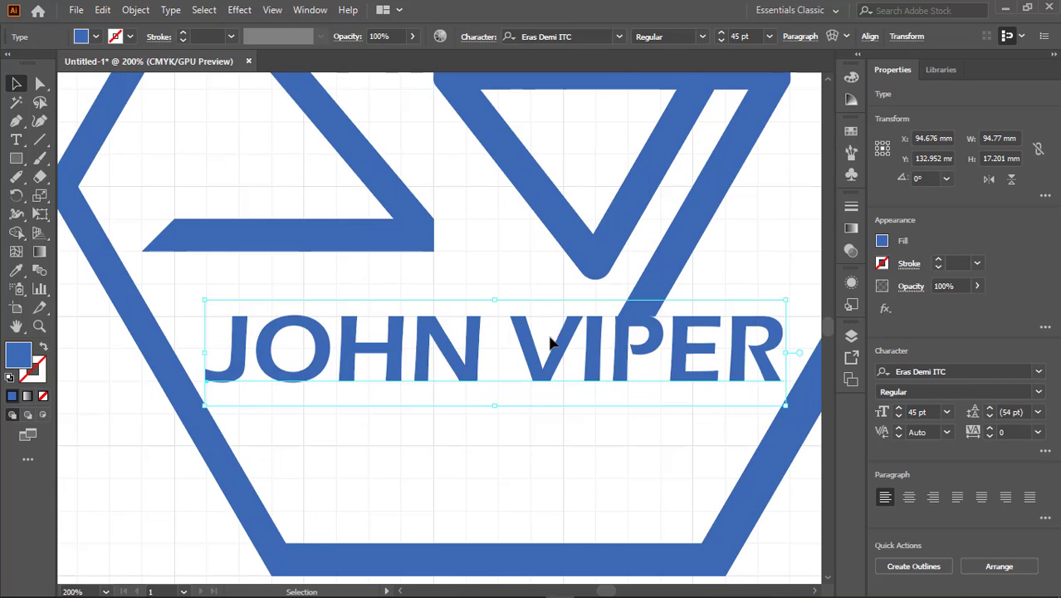
scroll(544, 433, up, 3)
scroll(616, 439, down, 3)
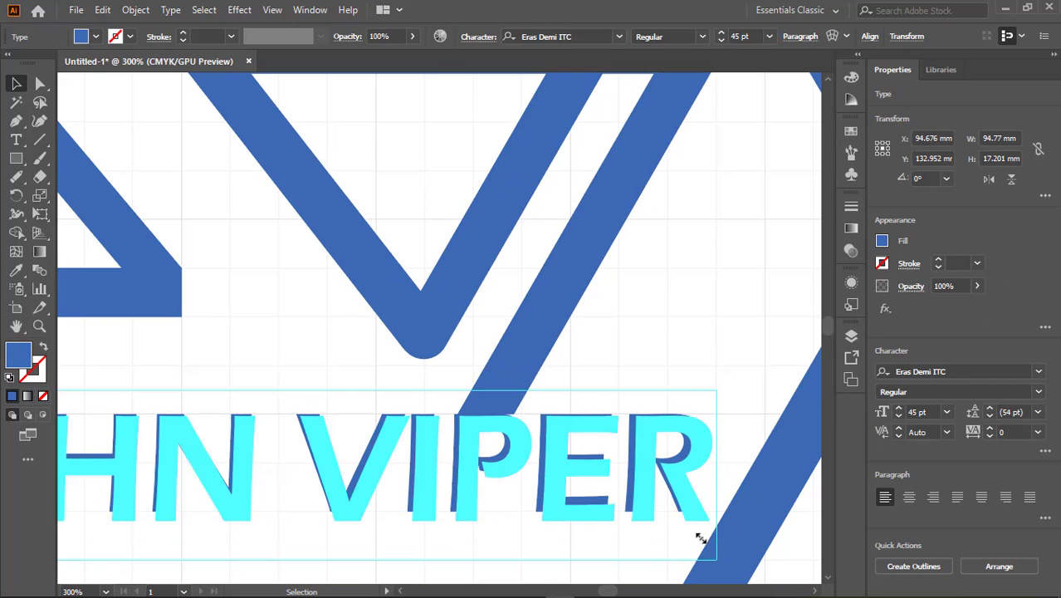
drag(699, 533, 747, 544)
- Raise the JOHN VIPER text slightly and enlarge its frame from the corner
scroll(486, 415, up, 3)
scroll(453, 485, down, 5)
drag(452, 484, 454, 499)
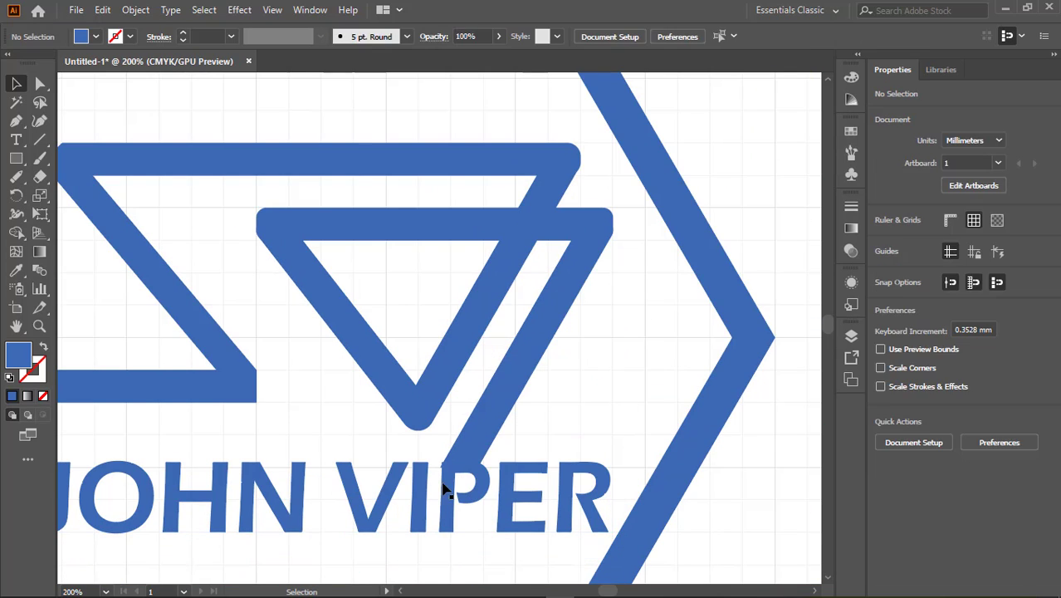
ctrl+click(433, 514)
ctrl+click(455, 508)
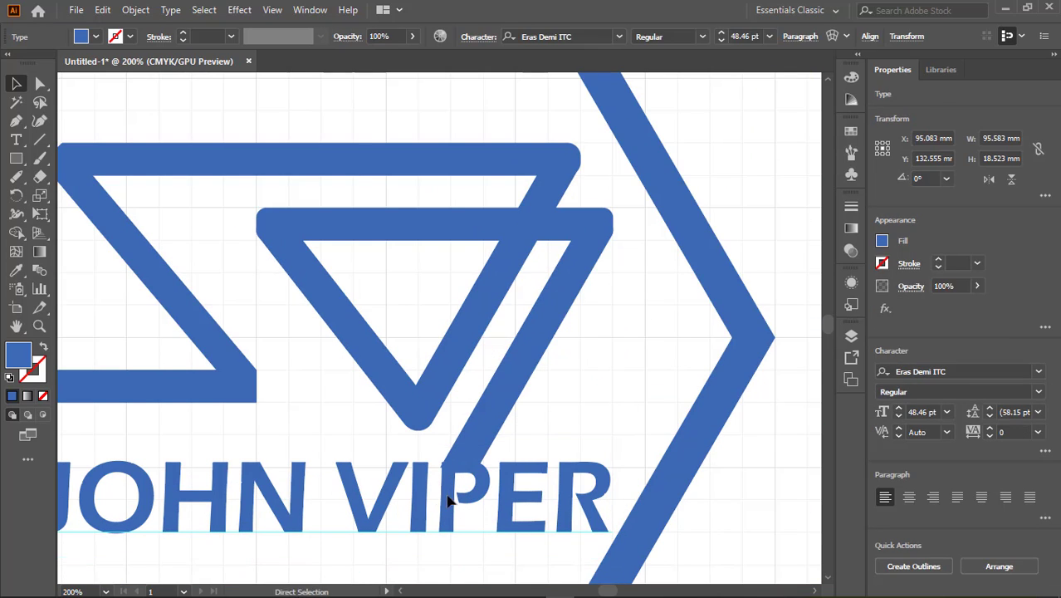
ctrl+click(430, 509)
ctrl+click(455, 508)
scroll(454, 497, down, 3)
scroll(450, 481, up, 2)
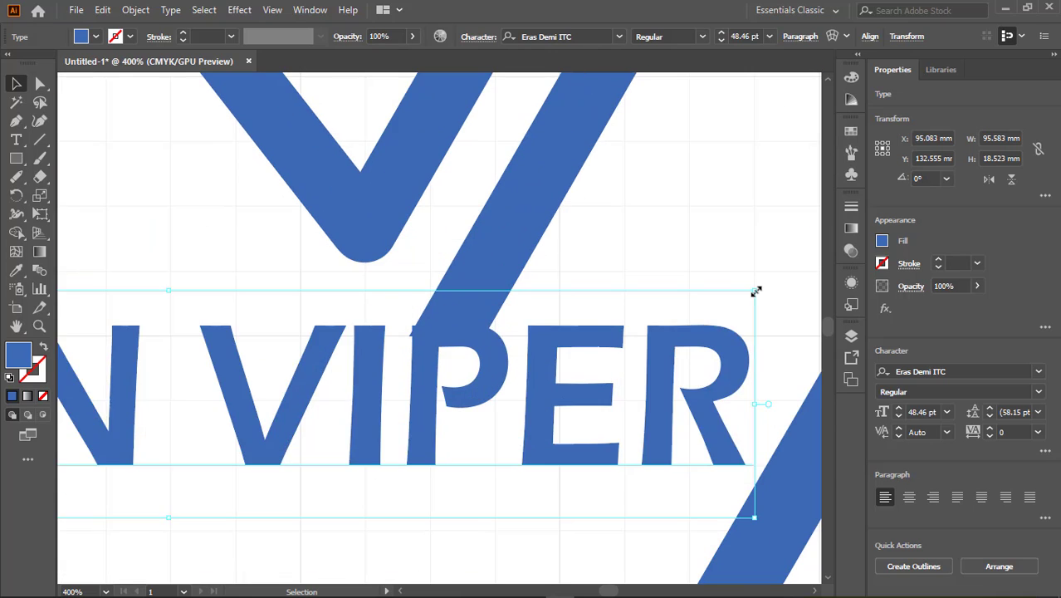
drag(758, 289, 754, 271)
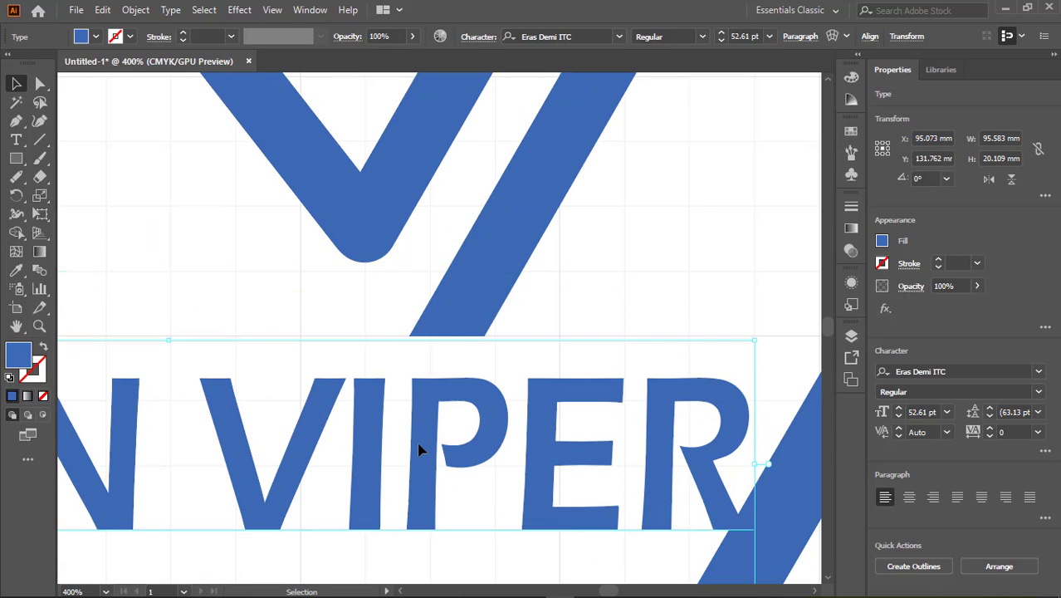
drag(167, 271, 168, 277)
- Undo the extra scaling and position the text so the P's top meets the diagonal stroke
scroll(395, 403, down, 5)
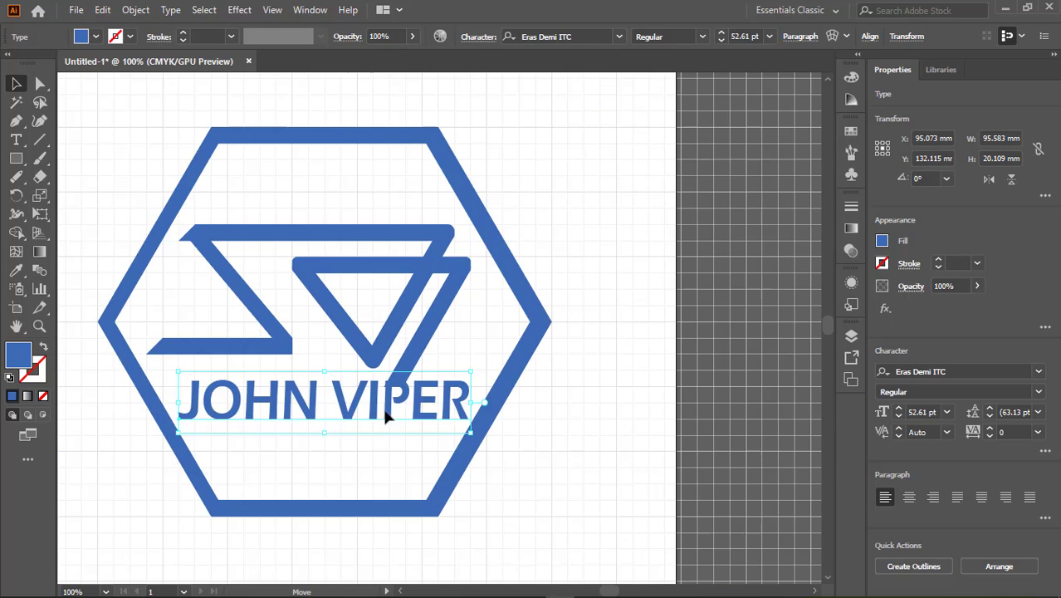
key(ctrl+z)
key(ctrl+z)
scroll(508, 416, up, 2)
drag(508, 415, 514, 420)
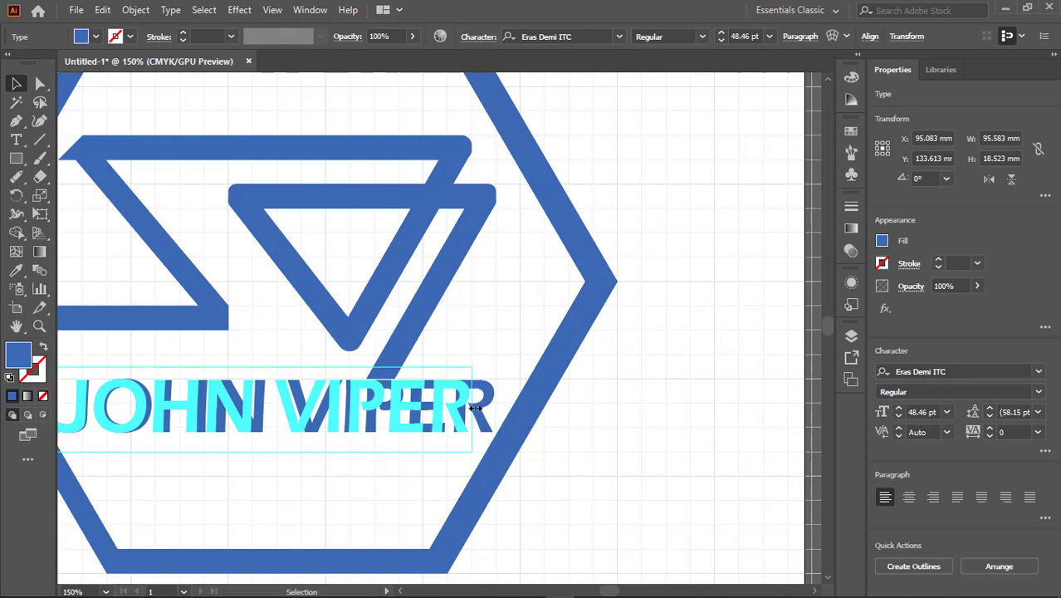
scroll(398, 371, up, 5)
drag(397, 371, 433, 481)
key(ctrl+z)
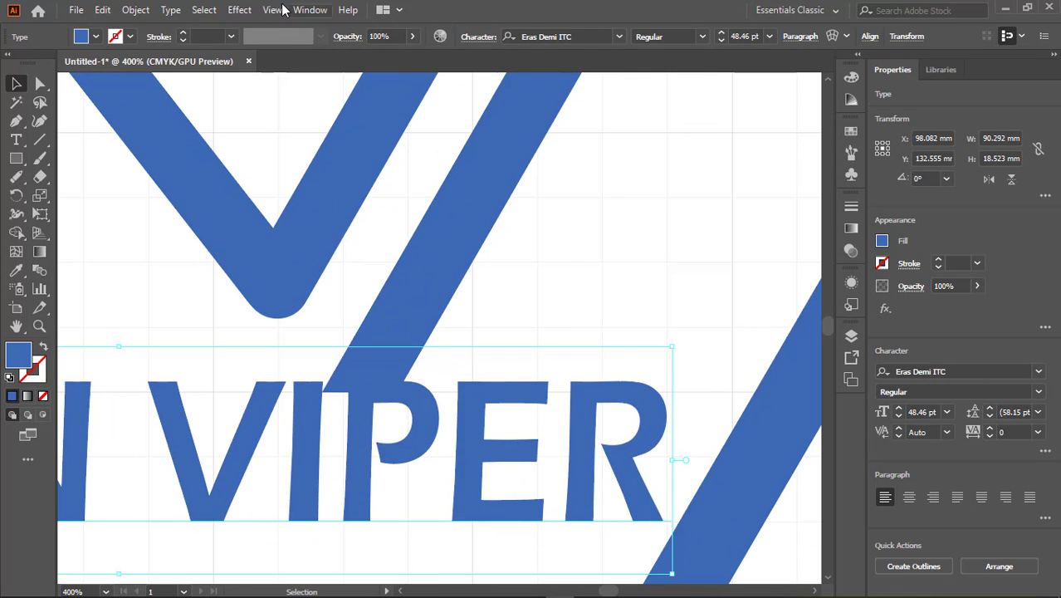
drag(343, 426, 338, 433)
key(ctrl+apostrophe)
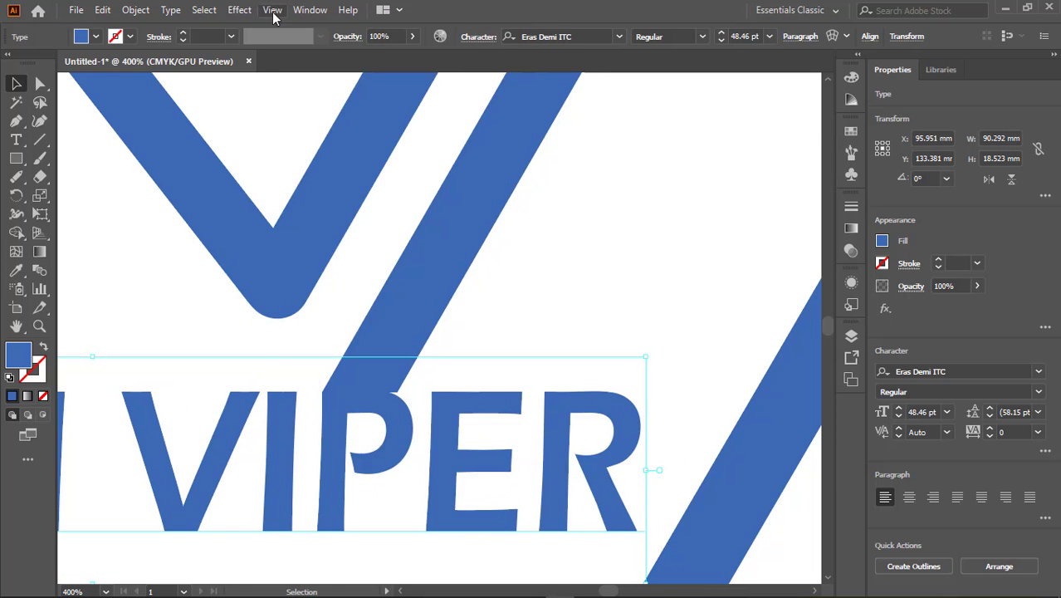
scroll(359, 415, up, 5)
drag(273, 412, 279, 410)
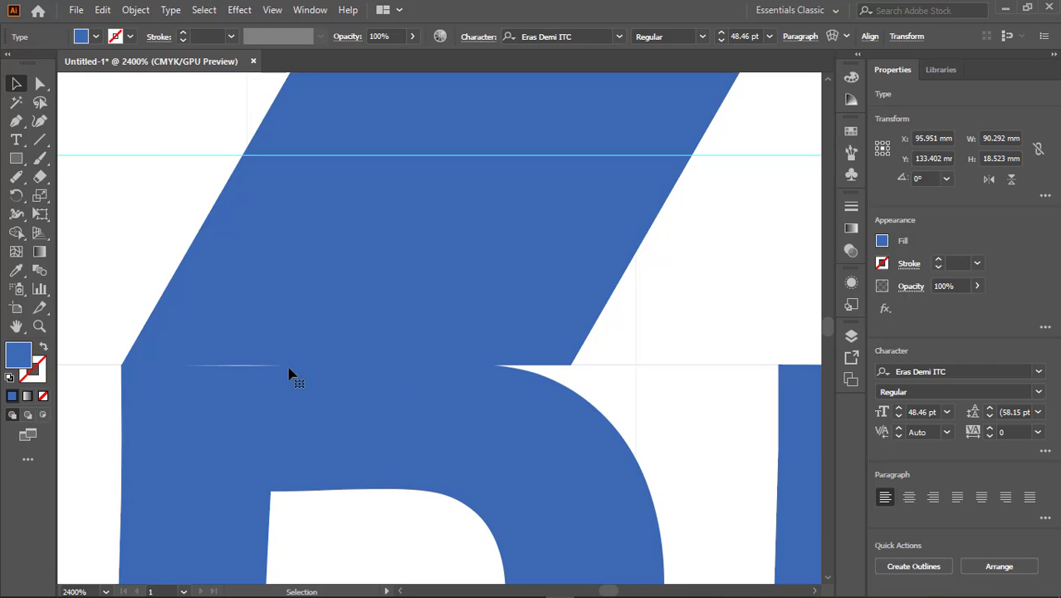
- Add an anchor on the diagonal's bottom edge and drag it down onto the P
click(632, 118)
click(12, 123)
click(152, 365)
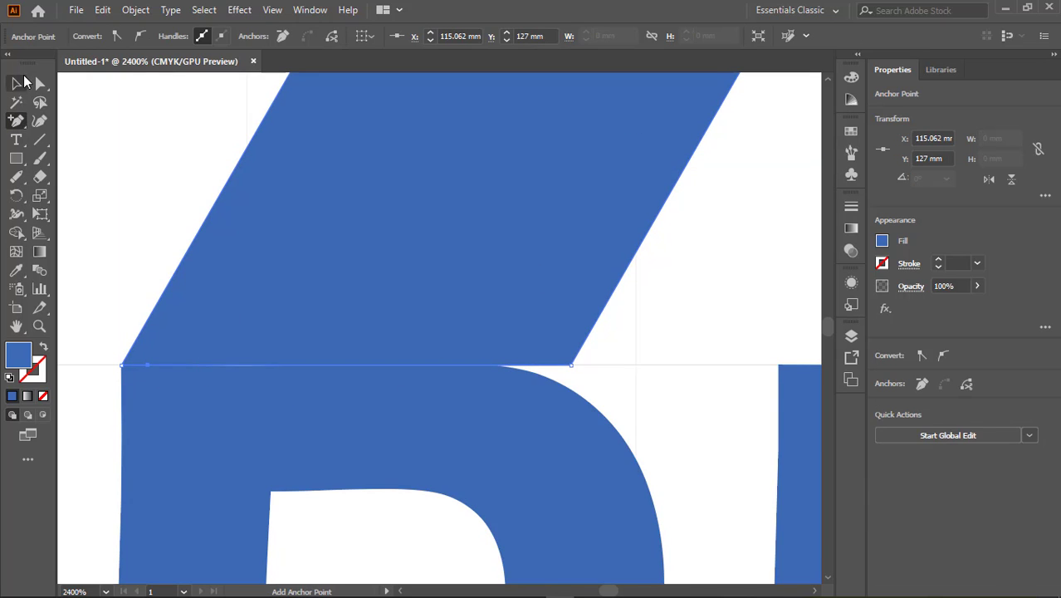
key(a)
drag(148, 365, 147, 389)
scroll(282, 255, down, 5)
scroll(282, 255, down, 5)
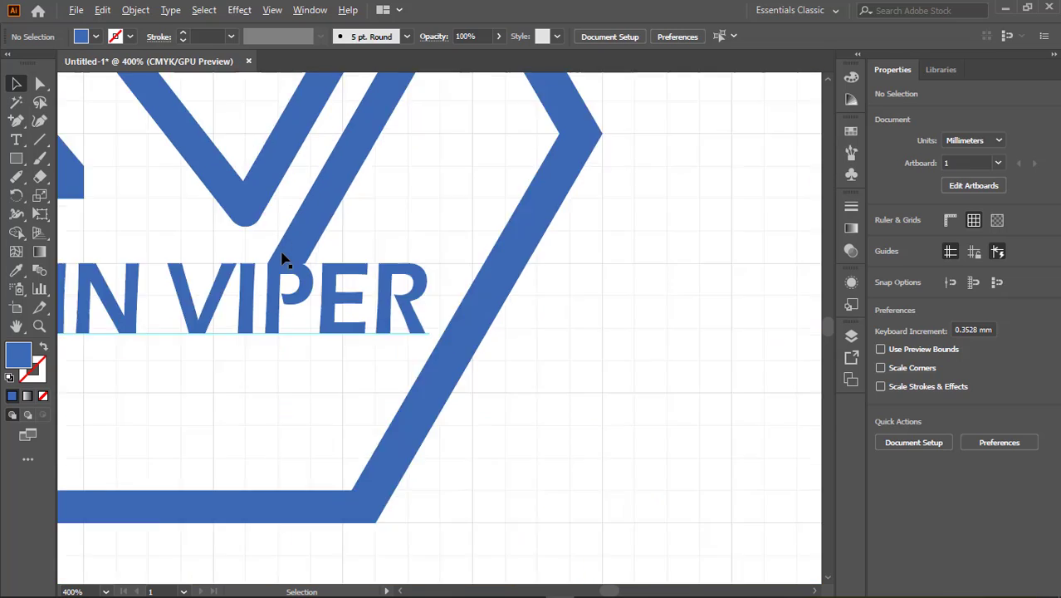
scroll(398, 280, up, 3)
- Add a second anchor at the diagonal's corner and nudge it down to meet the P
click(397, 280)
scroll(380, 340, up, 5)
key(plus)
click(380, 340)
key(Down)
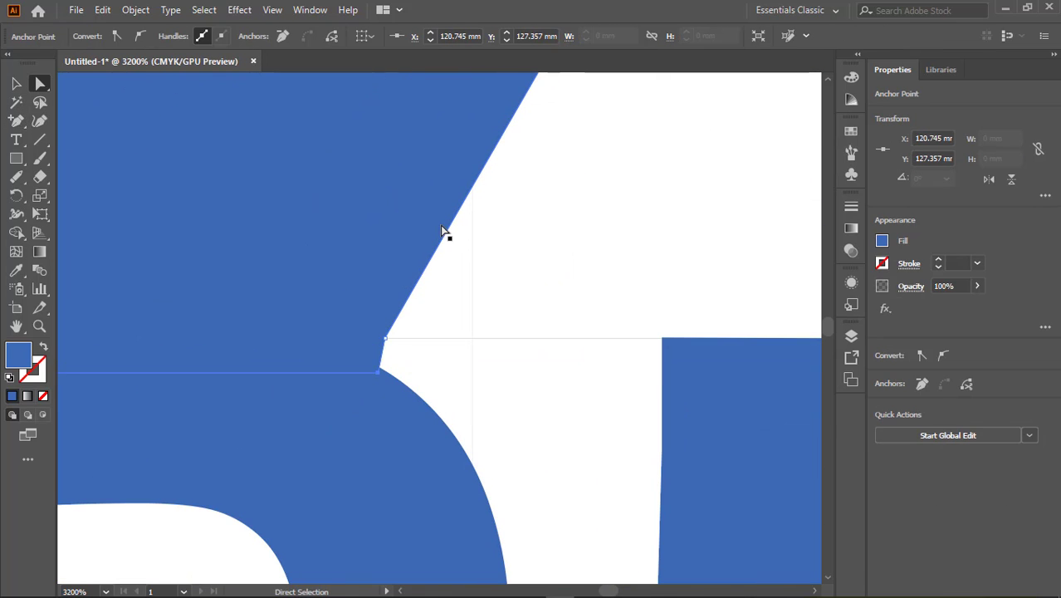
scroll(445, 230, down, 5)
key(v)
click(201, 169)
scroll(129, 152, down, 4)
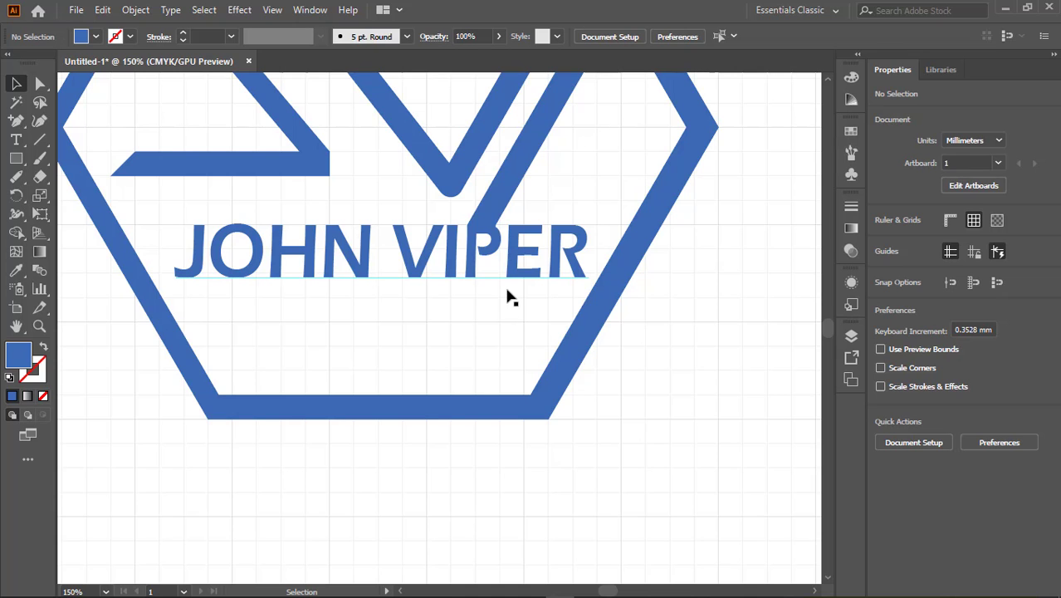
key(ctrl+0)
key(ctrl+1)
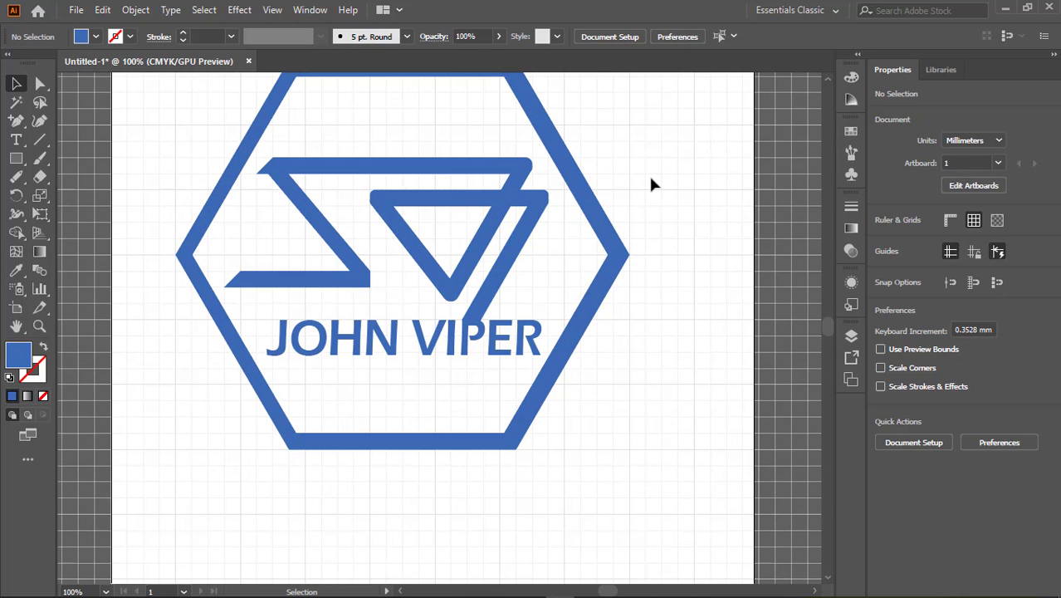
- Fill the selected logo group with white (ffffff)
scroll(649, 173, up, 1)
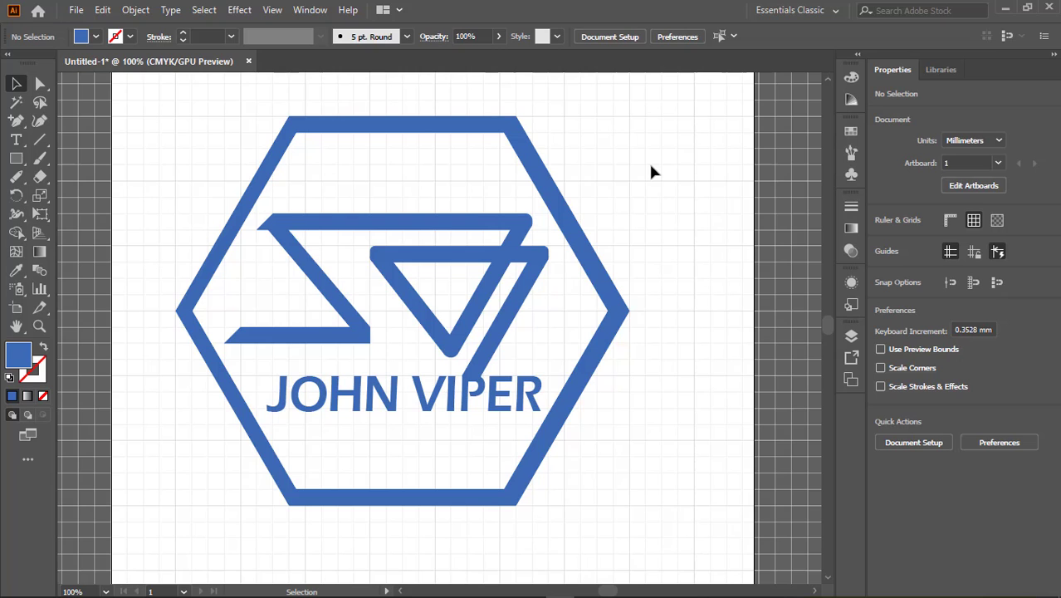
scroll(175, 98, down, 1)
drag(176, 98, 102, 360)
double_click(18, 355)
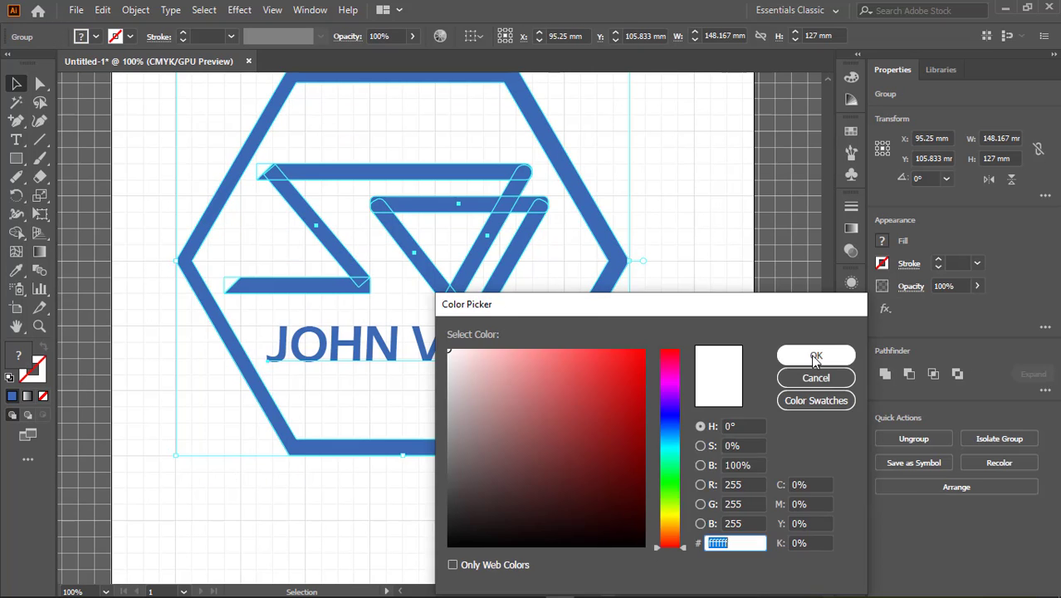
click(815, 357)
- Export the renamed artboard as a PNG to Documents with Export for Screens
key(ctrl+0)
click(76, 9)
click(323, 292)
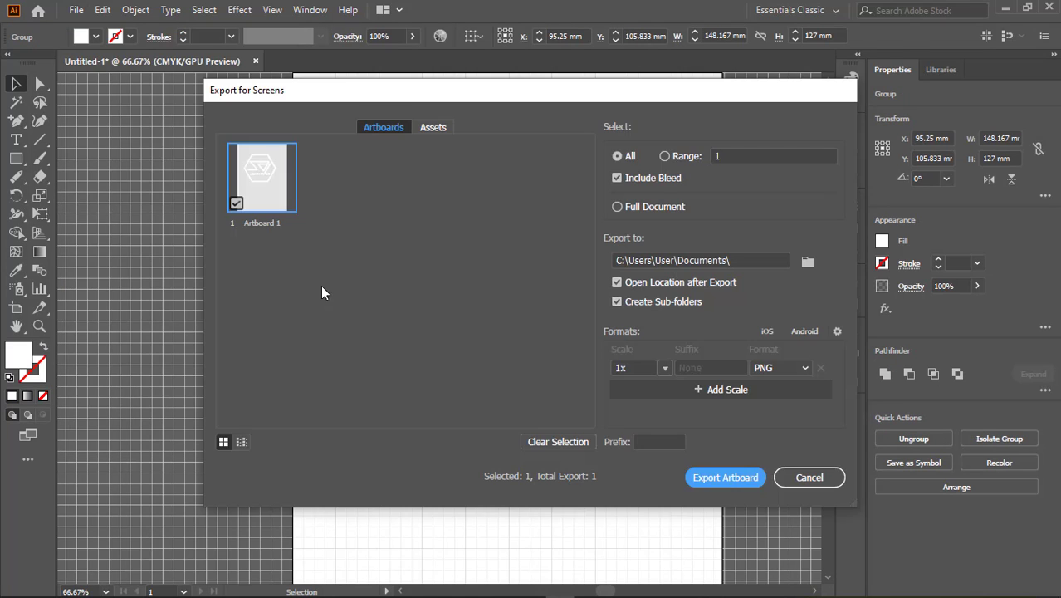
double_click(283, 222)
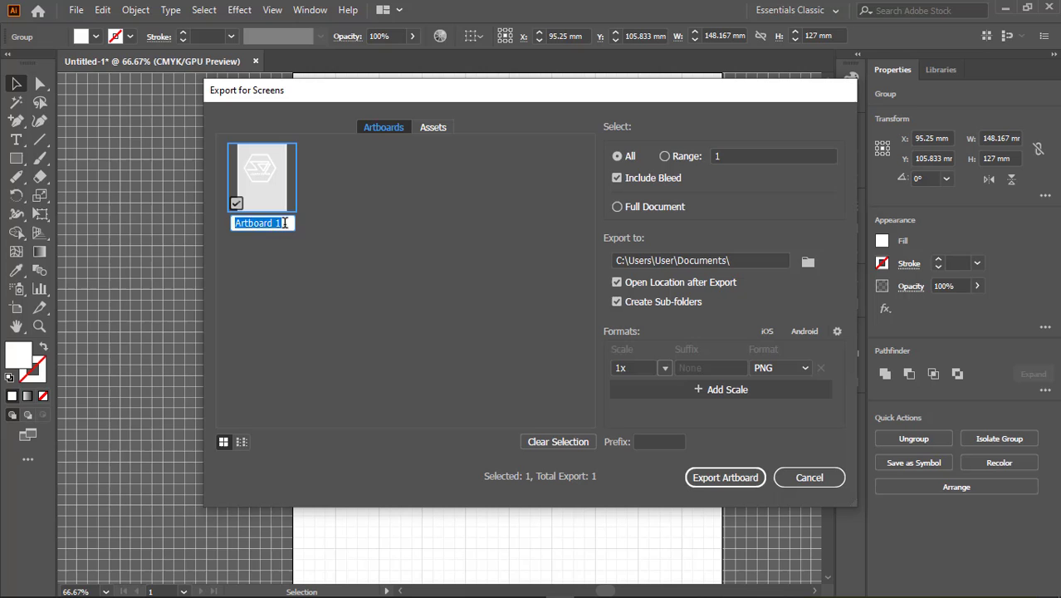
click(711, 480)
scroll(540, 382, down, 2)
- Browse the Documents and Downloads folders, then close Explorer
scroll(608, 359, up, 1)
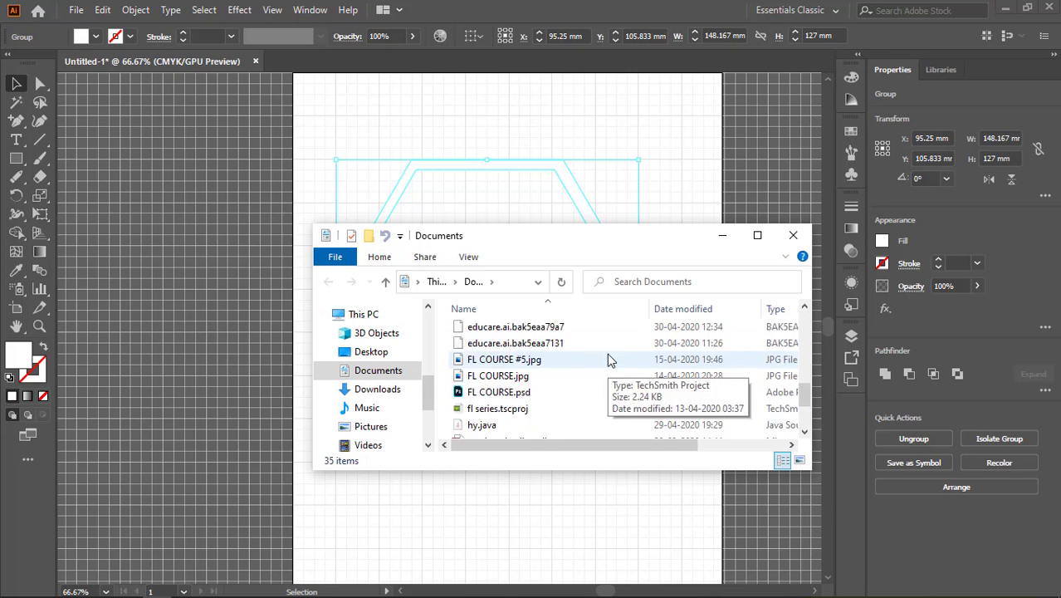
scroll(610, 353, up, 2)
scroll(514, 365, down, 2)
scroll(498, 374, down, 1)
scroll(498, 374, down, 1)
click(378, 388)
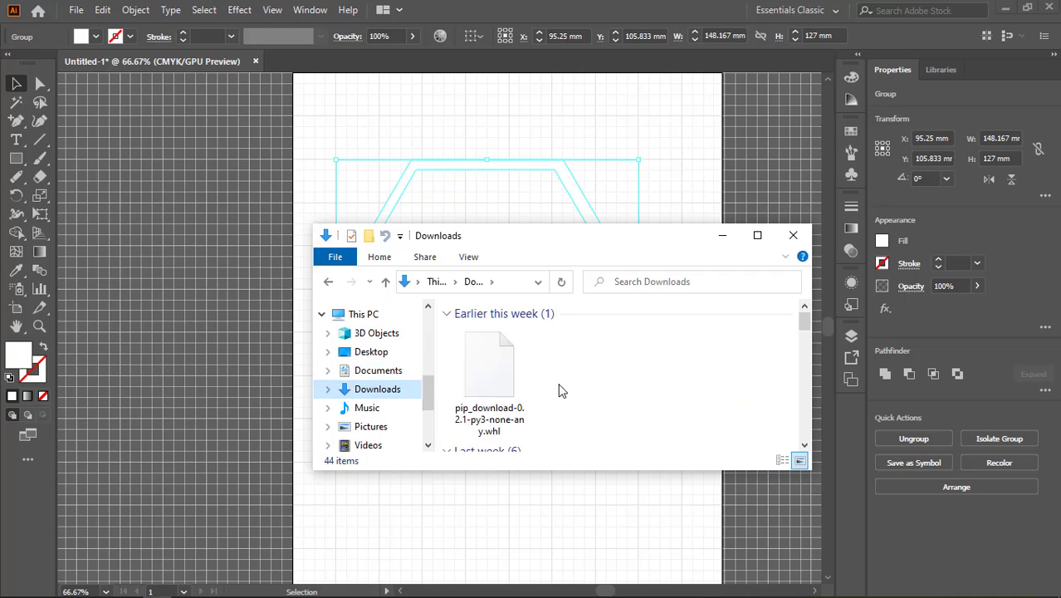
click(75, 9)
- Re-export the artboard with the Desktop as the destination folder
click(363, 290)
click(805, 262)
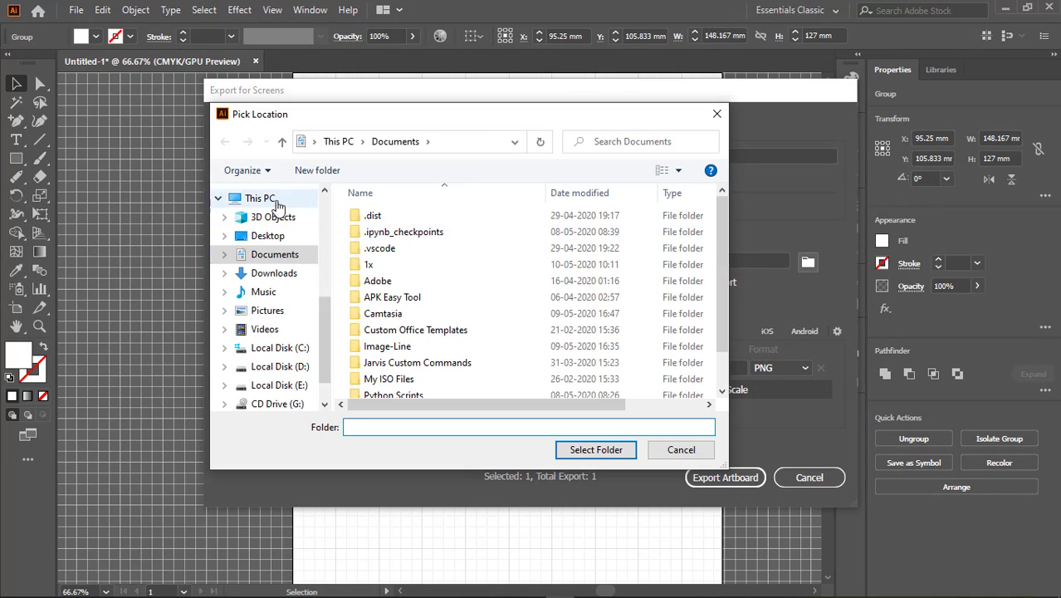
click(267, 235)
click(595, 449)
click(724, 477)
- Check the exported PNG in the 1x folders, then close Explorer
double_click(573, 335)
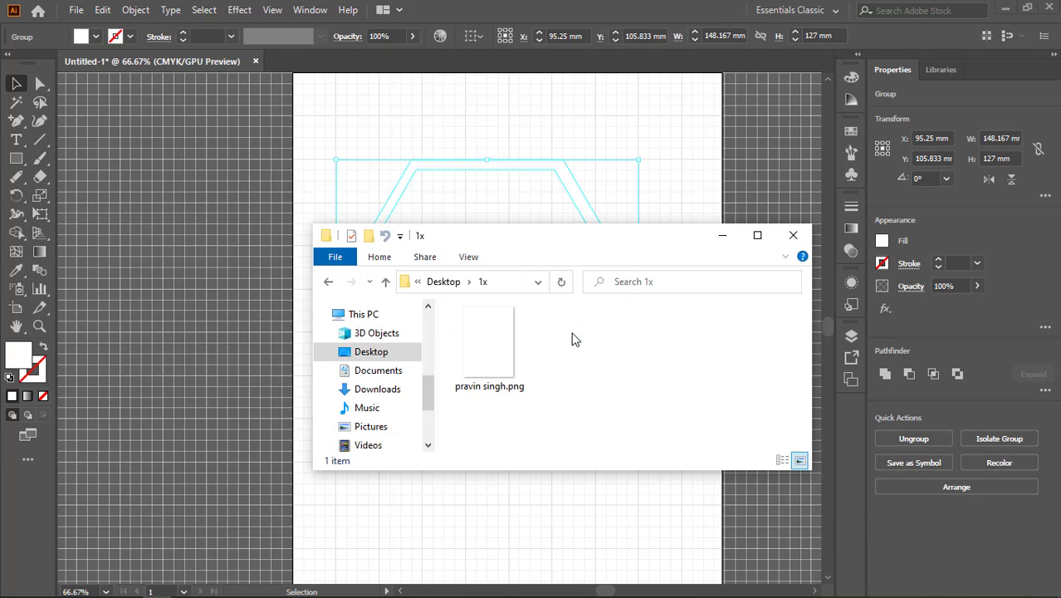
click(377, 370)
double_click(465, 379)
click(795, 235)
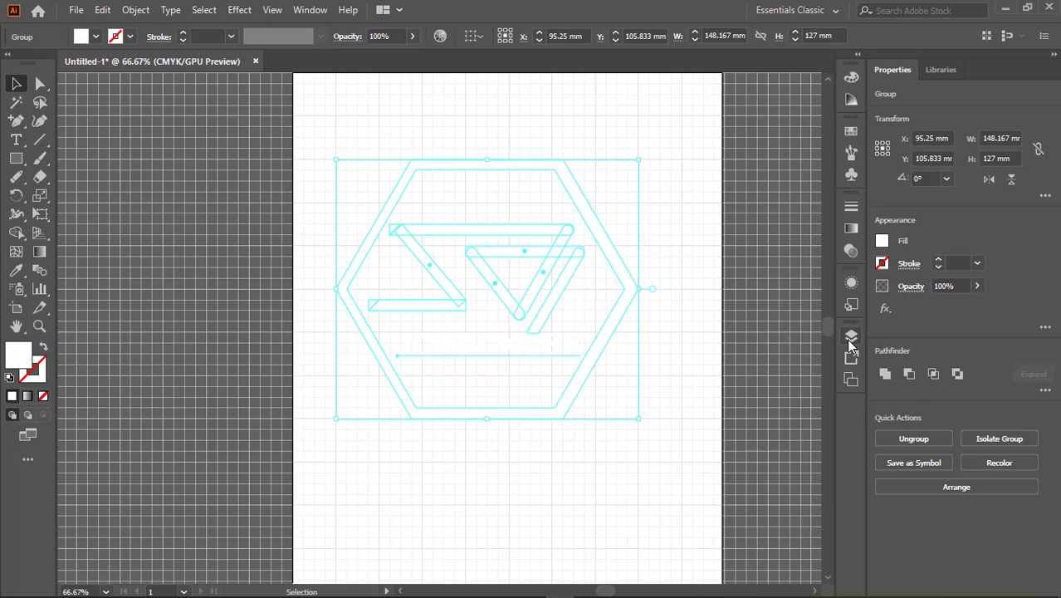
click(851, 337)
- On a new Layer 7, draw an artboard-sized rectangle filled with blue 106fad
click(789, 476)
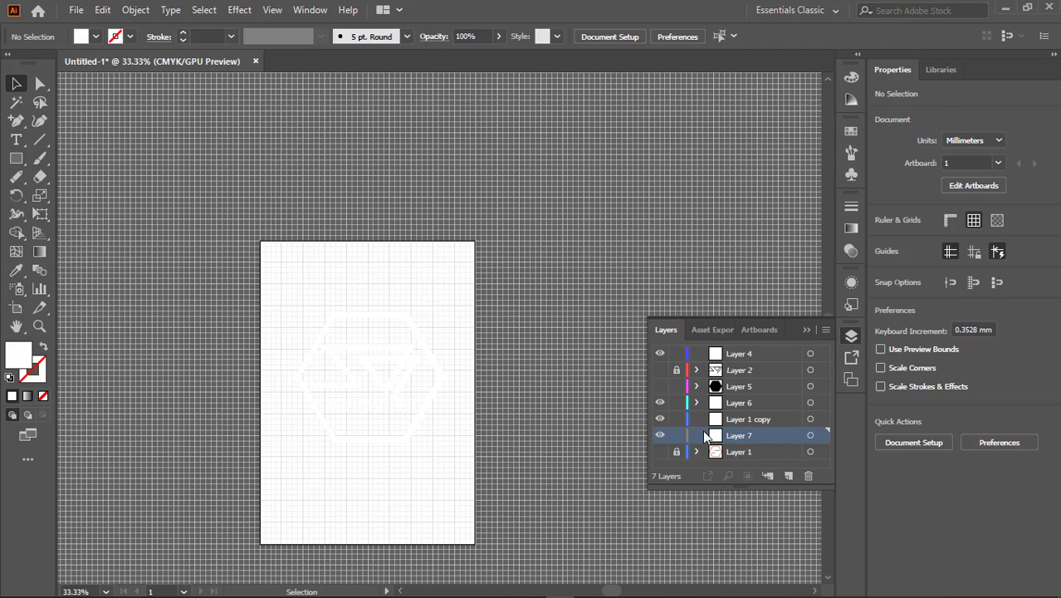
click(39, 250)
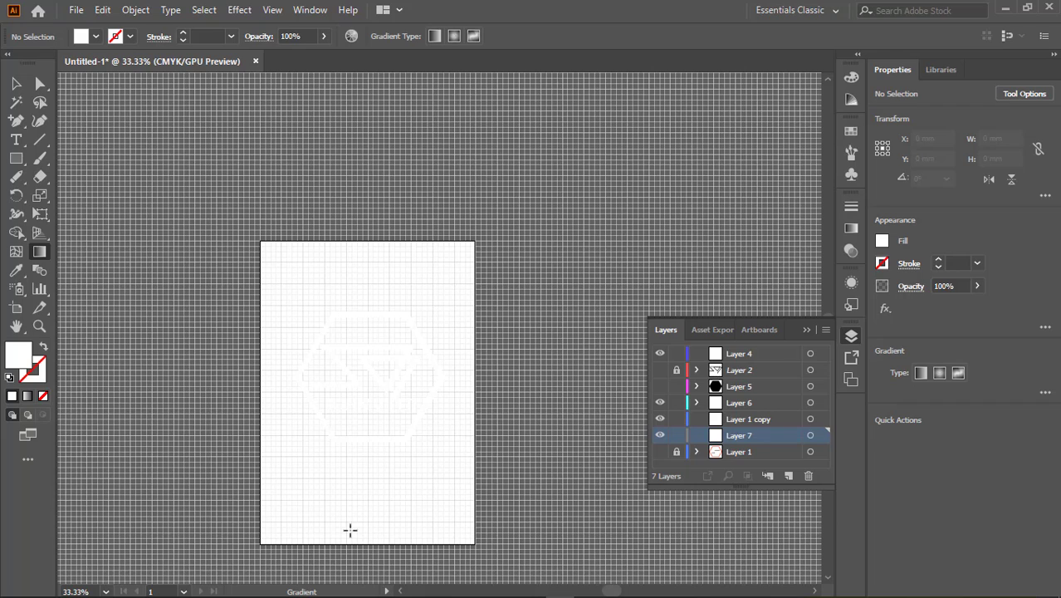
key(m)
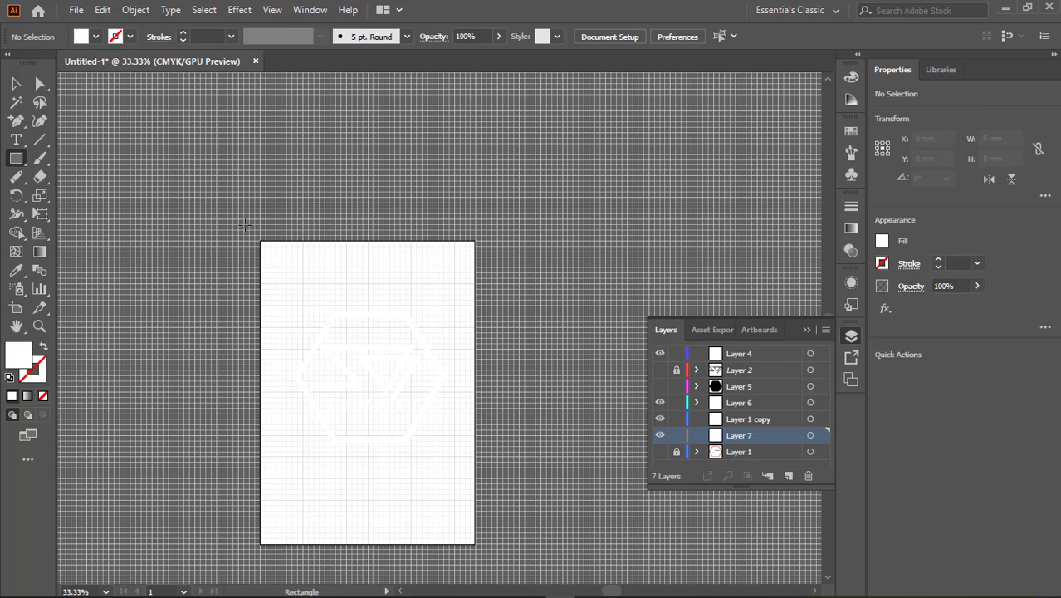
drag(377, 395, 511, 565)
double_click(23, 353)
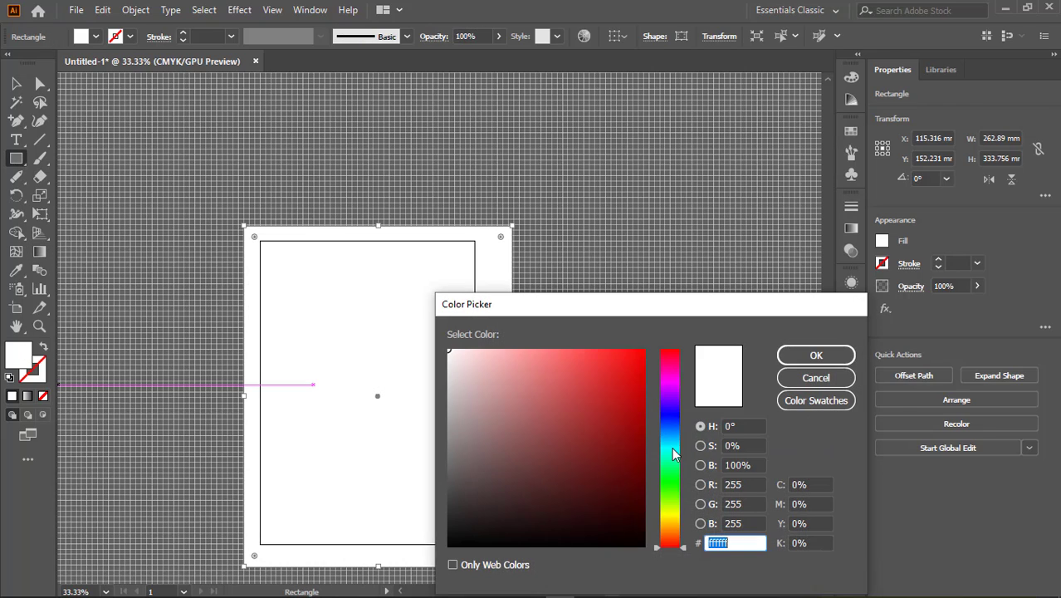
text(106fad)
click(804, 357)
key(g)
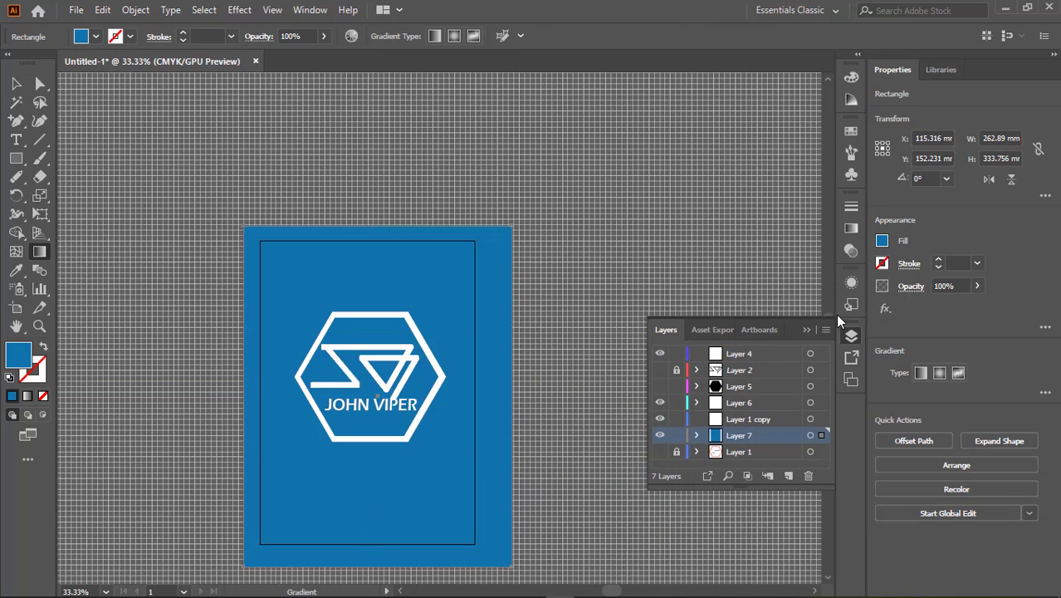
- Give the background a radial gradient from bright blue centre to dark blue edge
click(850, 227)
click(671, 226)
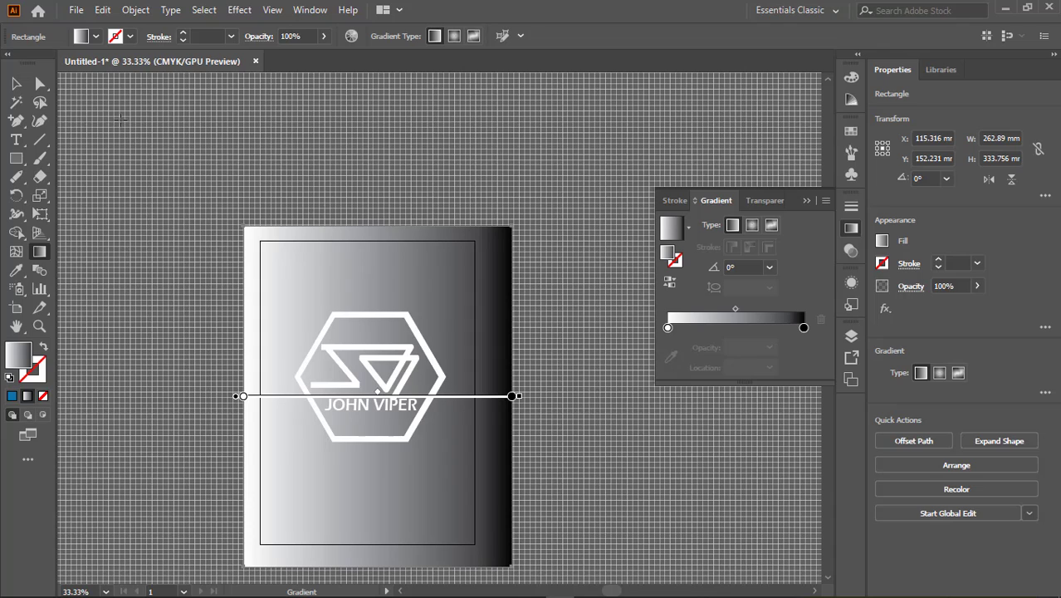
double_click(667, 327)
click(681, 379)
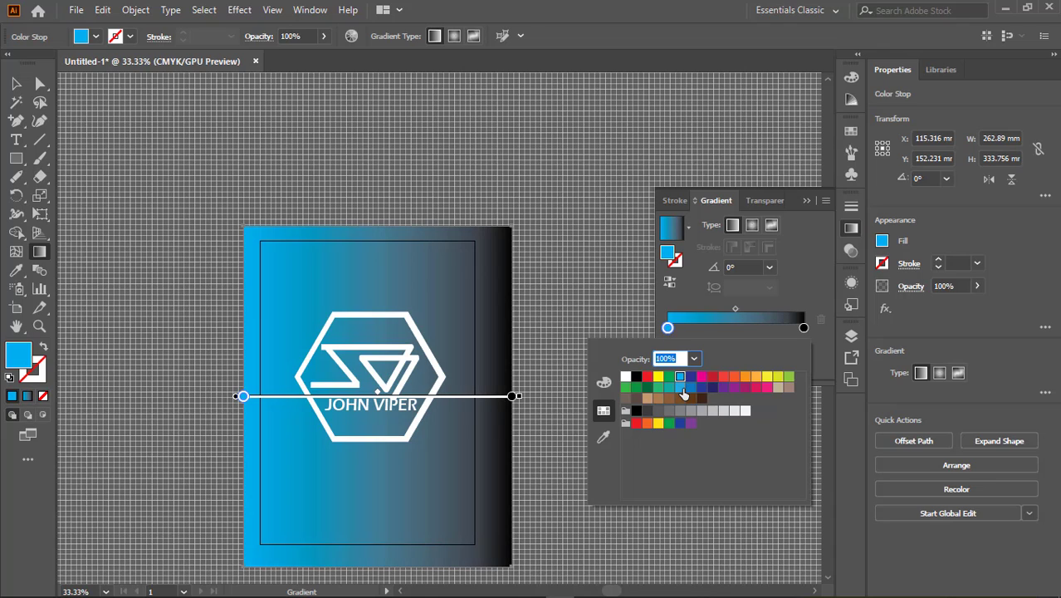
click(753, 227)
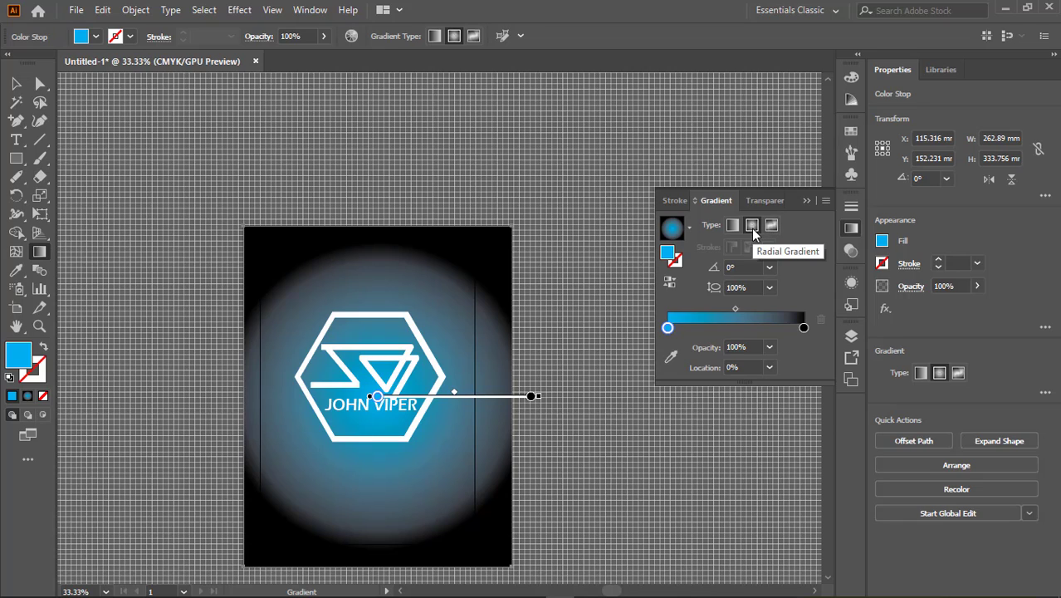
double_click(803, 327)
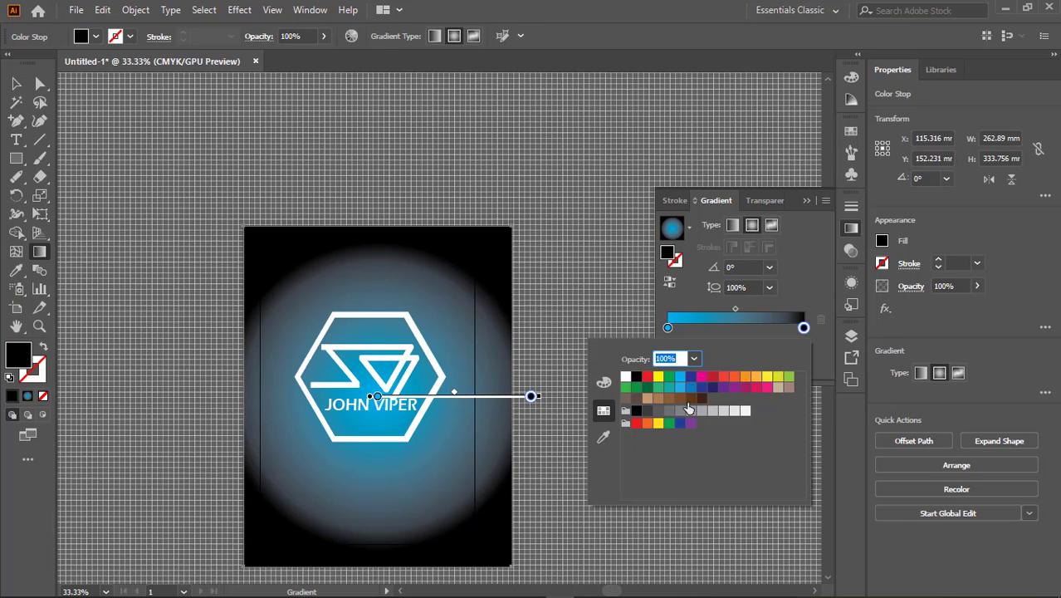
click(692, 379)
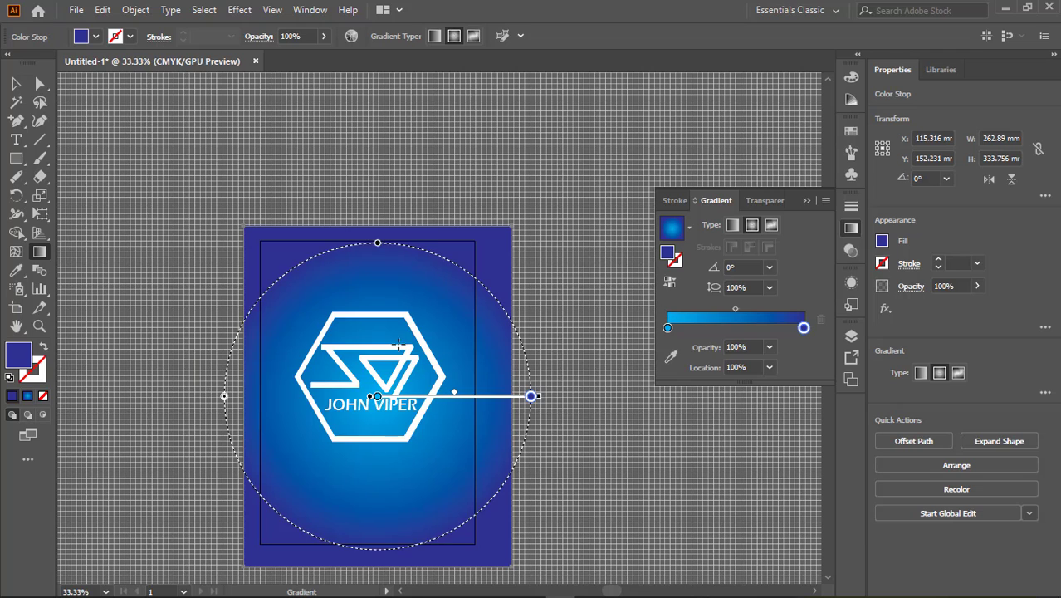
- Nudge the white logo slightly down and right, then deselect it
click(16, 83)
drag(417, 340, 421, 350)
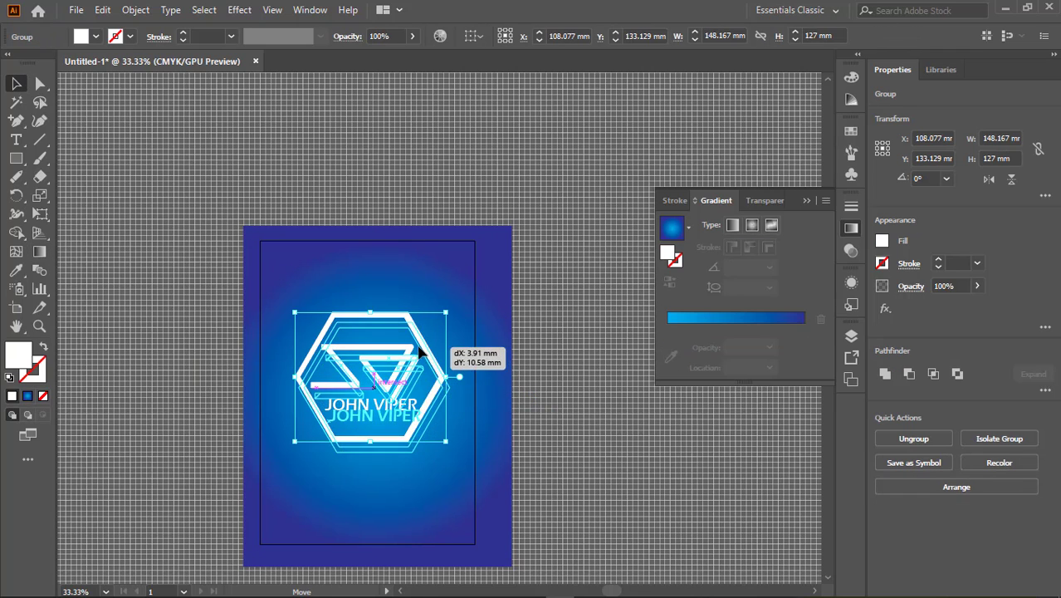
click(551, 317)
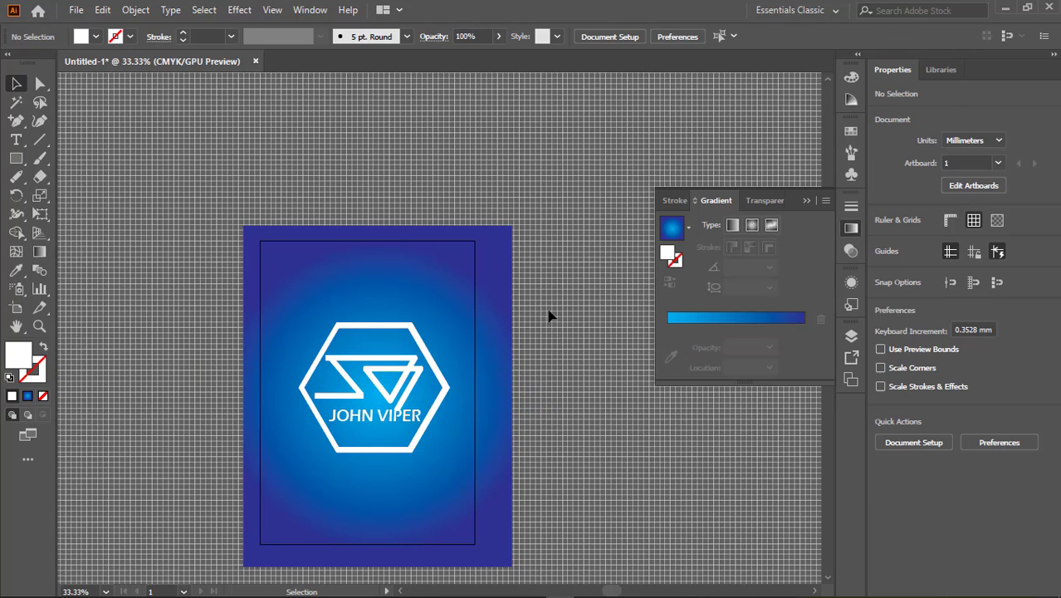
alt+scroll(414, 339, up, 5)
alt+scroll(407, 360, down, 5)
scroll(390, 377, down, 1)
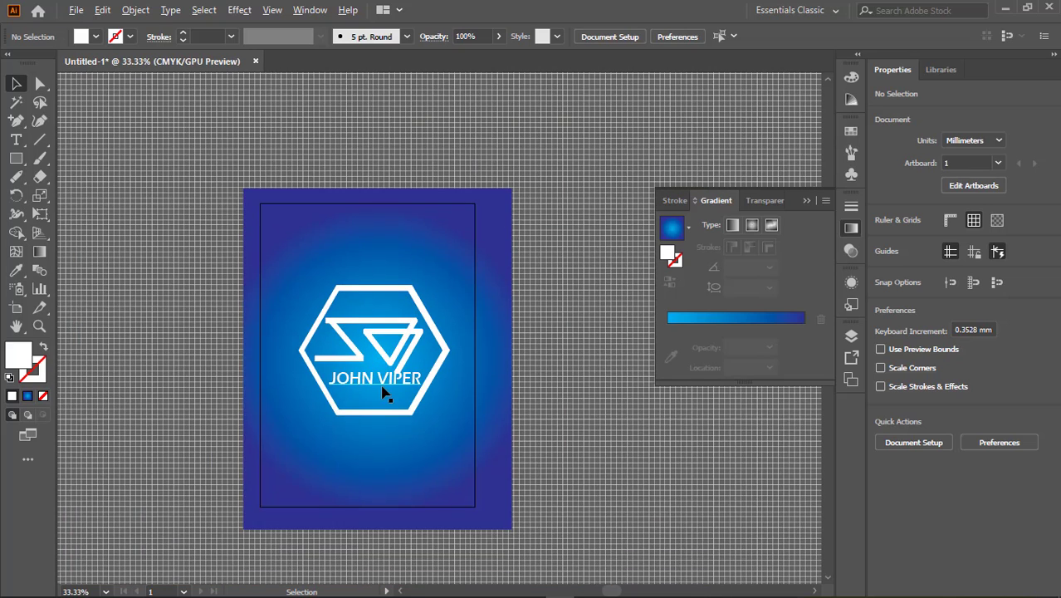
alt+scroll(386, 394, up, 2)
alt+scroll(386, 392, down, 1)
- Save Save for Web settings: JPEG 100% quality, clipped to artboard, Art Optimized resampling
click(76, 10)
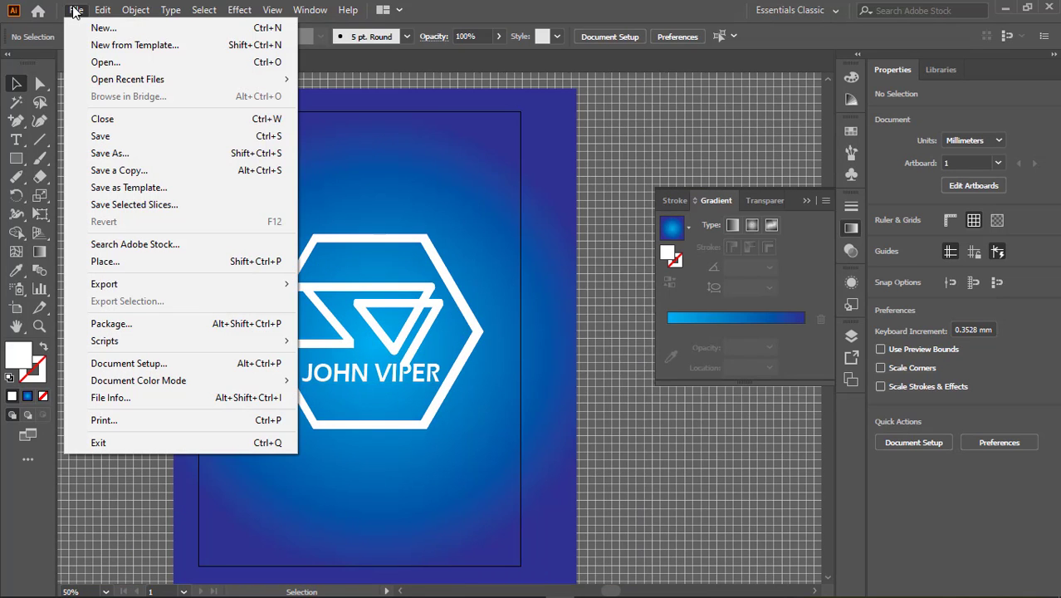
mouse_move(105, 284)
click(336, 319)
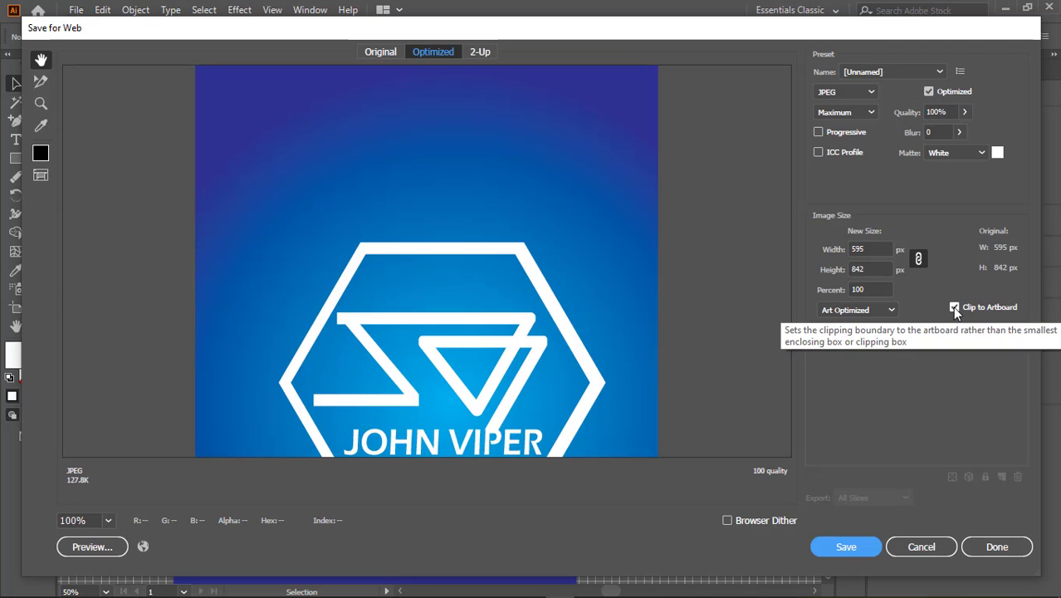
click(890, 309)
click(855, 338)
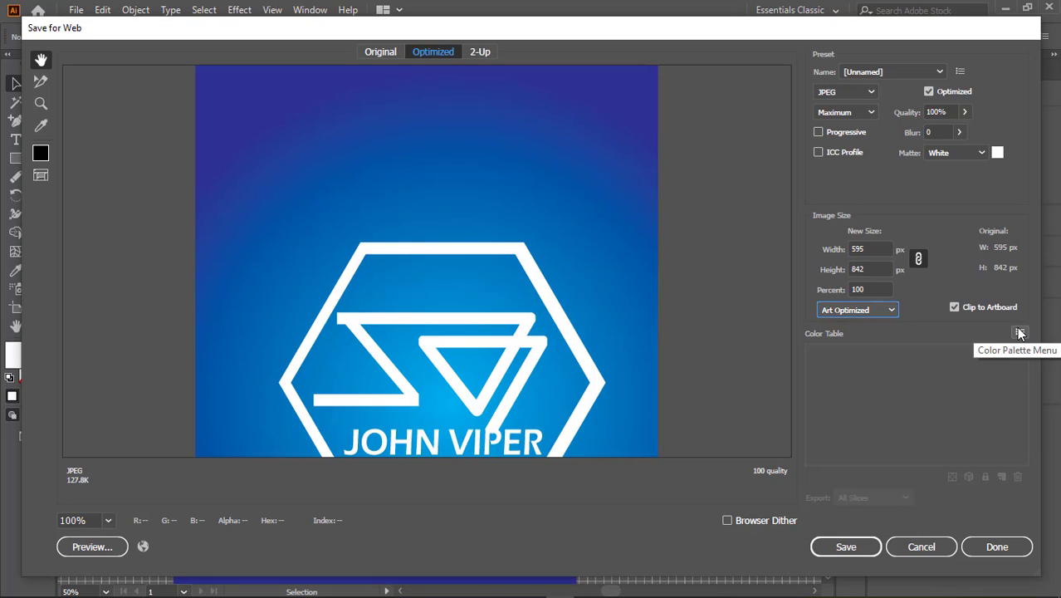
drag(629, 391, 639, 260)
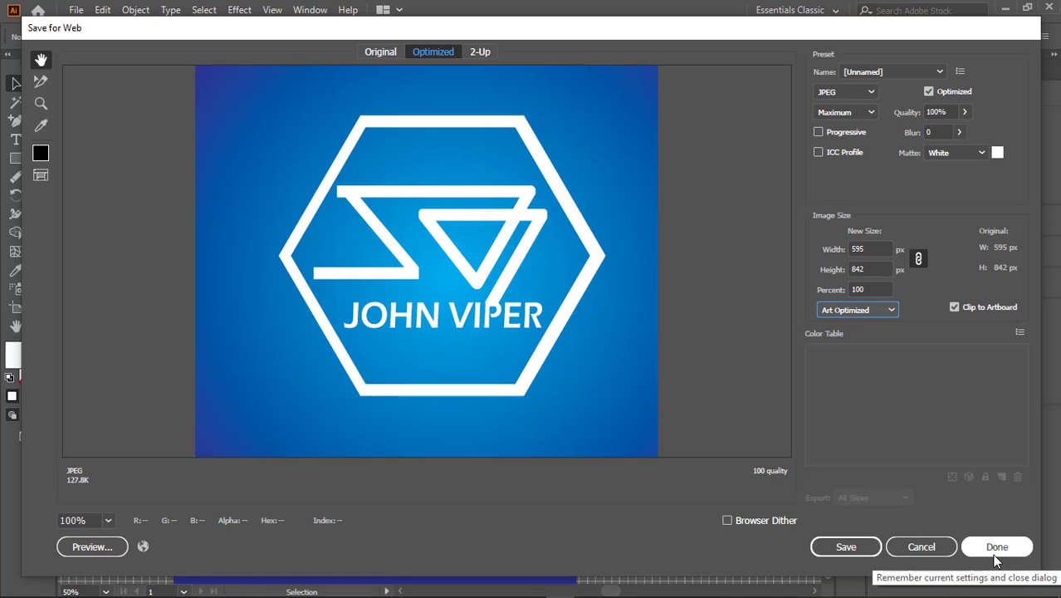
click(996, 547)
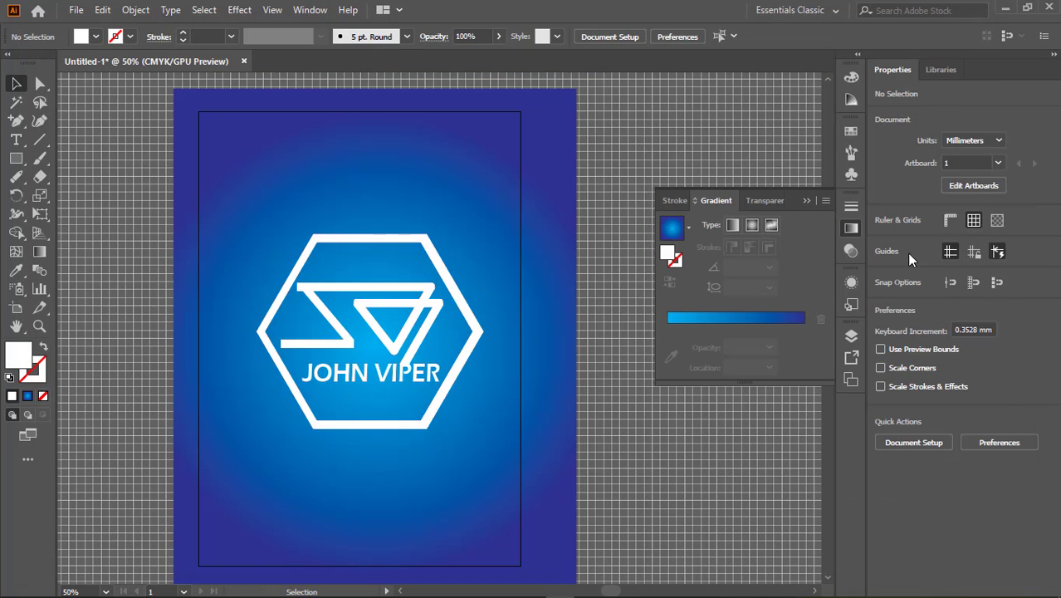